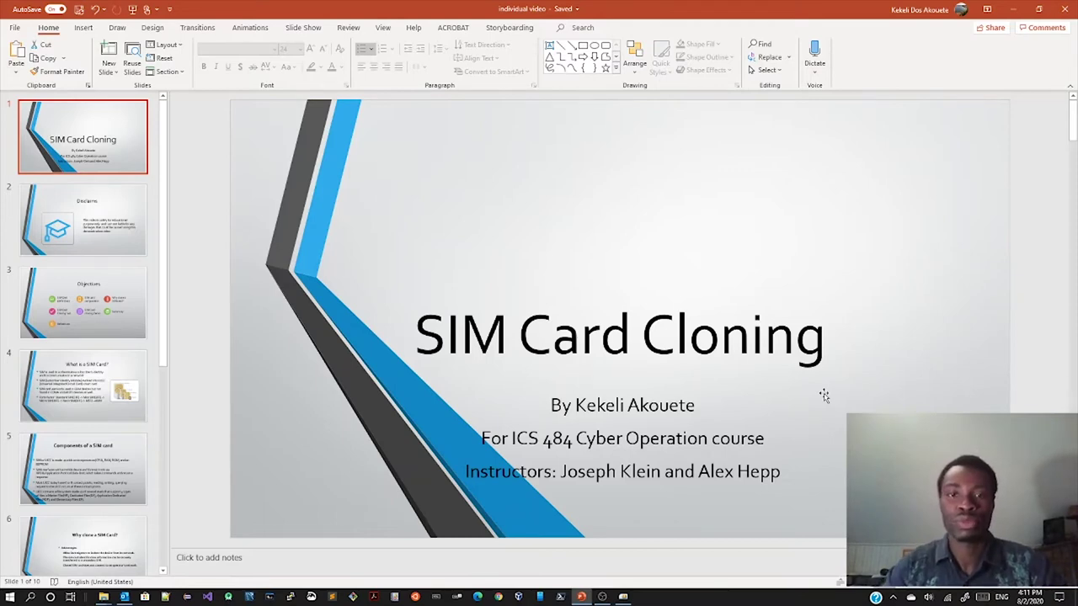
Step: Advance the SIM Card Cloning deck past Disclaims to slide 3, Objectives, with its seven topics
{"action": "left_click", "coordinate": [824, 394]}
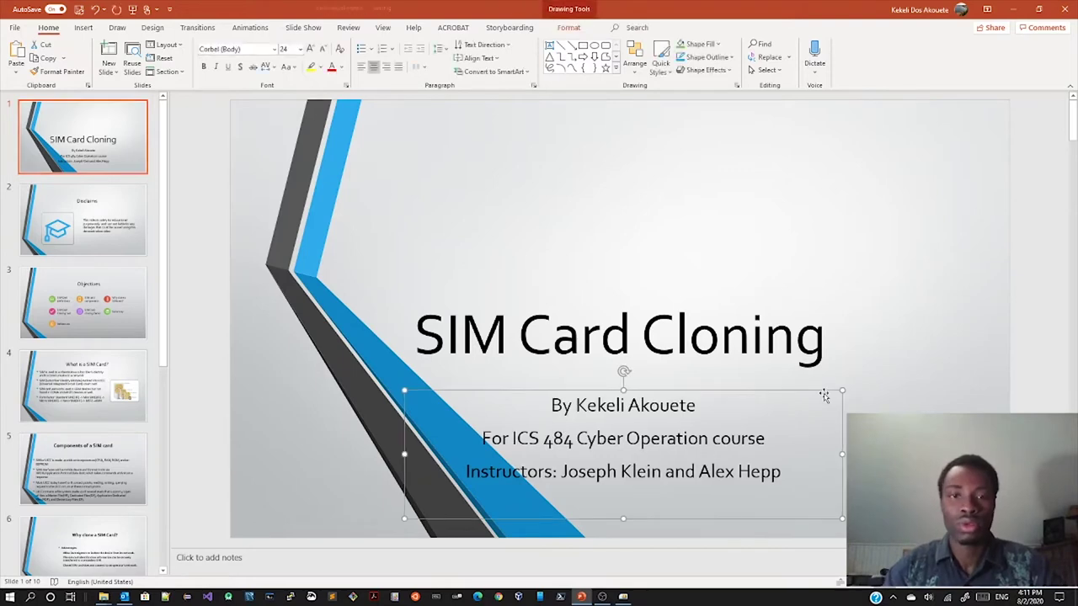
{"action": "left_click", "coordinate": [807, 266]}
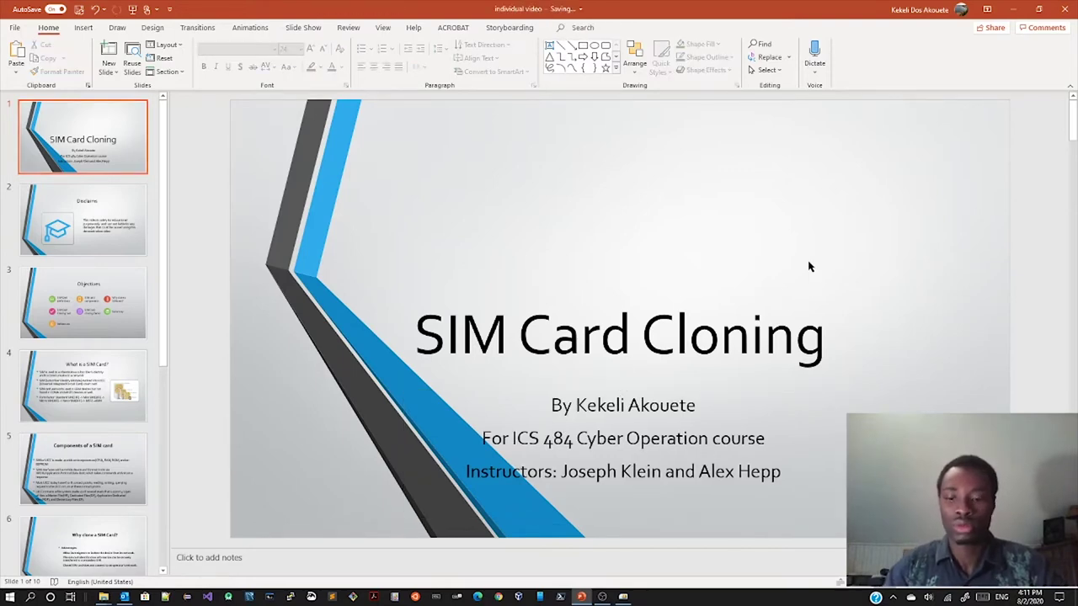
{"action": "key", "text": "Page_Down"}
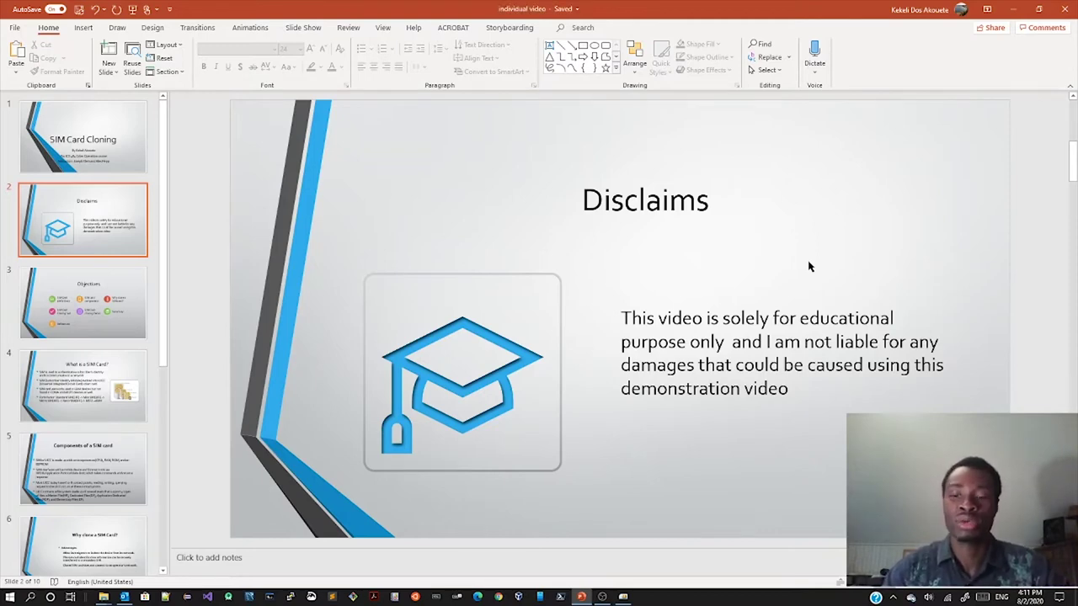
{"action": "scroll", "coordinate": [808, 267], "scroll_direction": "down", "scroll_amount": 1}
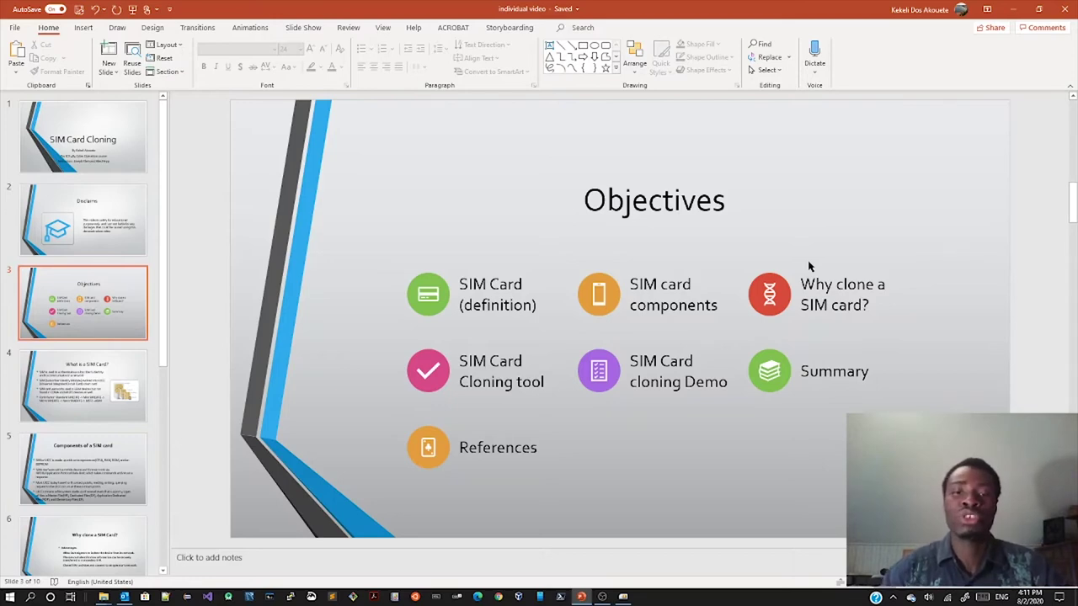
{"action": "scroll", "coordinate": [808, 266], "scroll_direction": "down", "scroll_amount": 1}
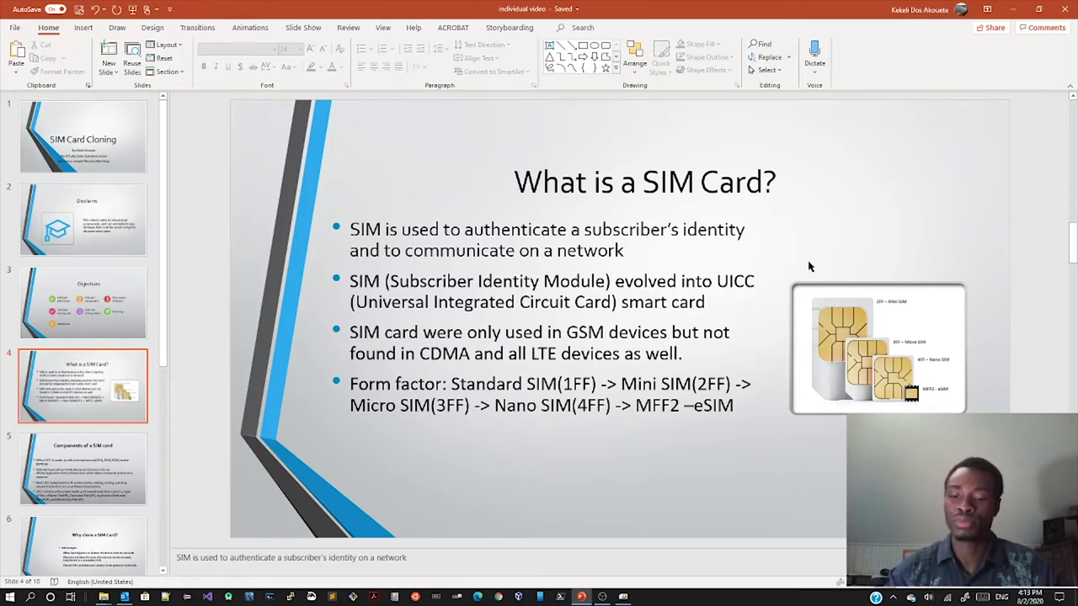
Step: Move from slide 5, Components of a SIM card, to slide 6, Why clone a SIM Card?
{"action": "key", "text": "Page_Down"}
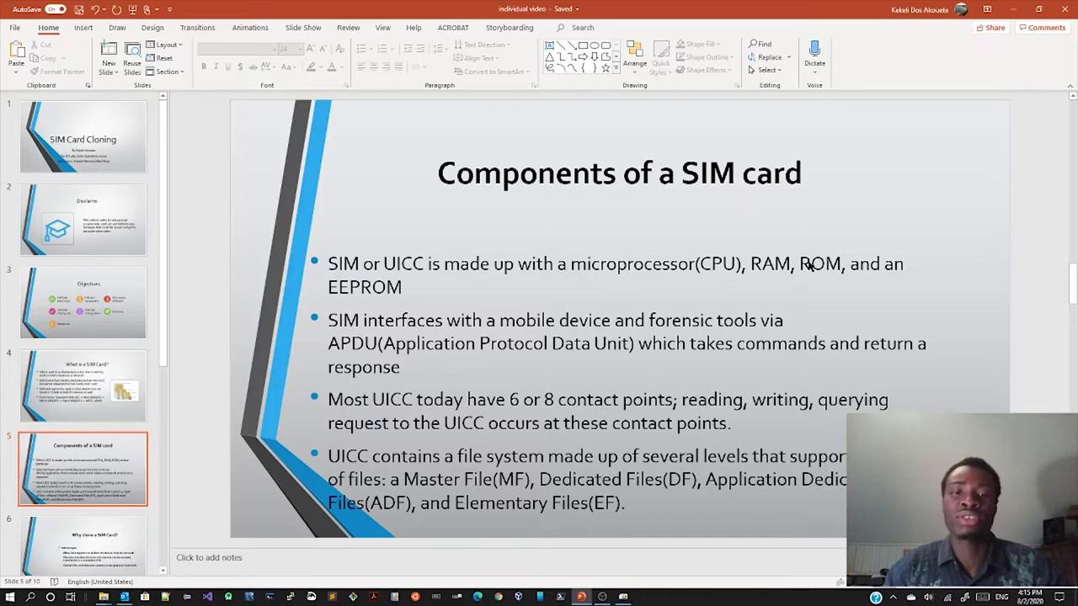
{"action": "scroll", "coordinate": [808, 264], "scroll_direction": "down", "scroll_amount": 1}
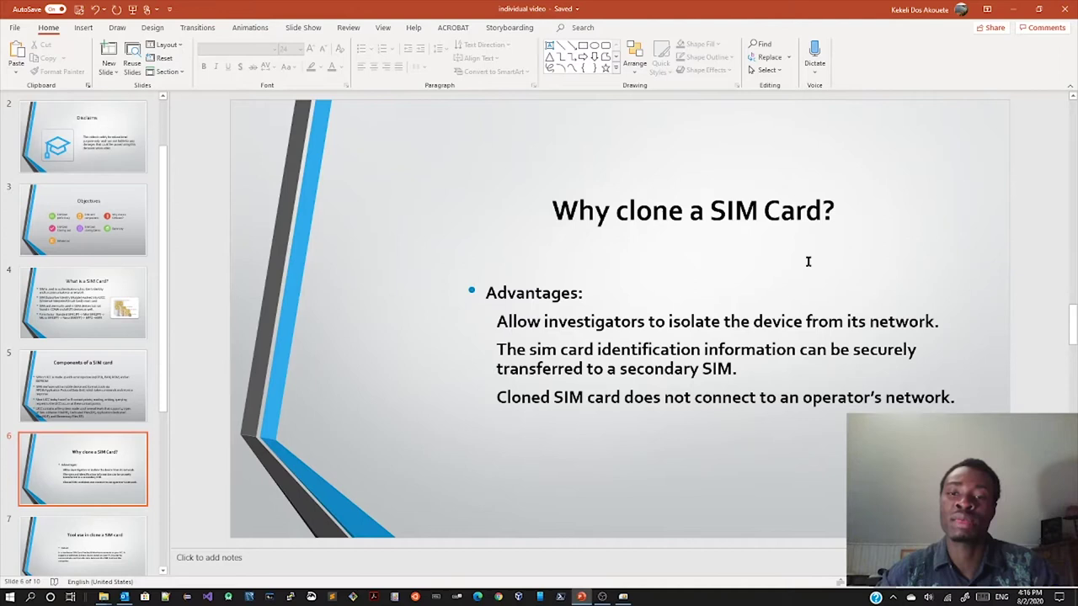
Step: Scroll to slide 7, Tool use in clone a SIM card, on the Dekart SIM Card Reader/Writer
{"action": "scroll", "coordinate": [807, 261], "scroll_direction": "down", "scroll_amount": 1}
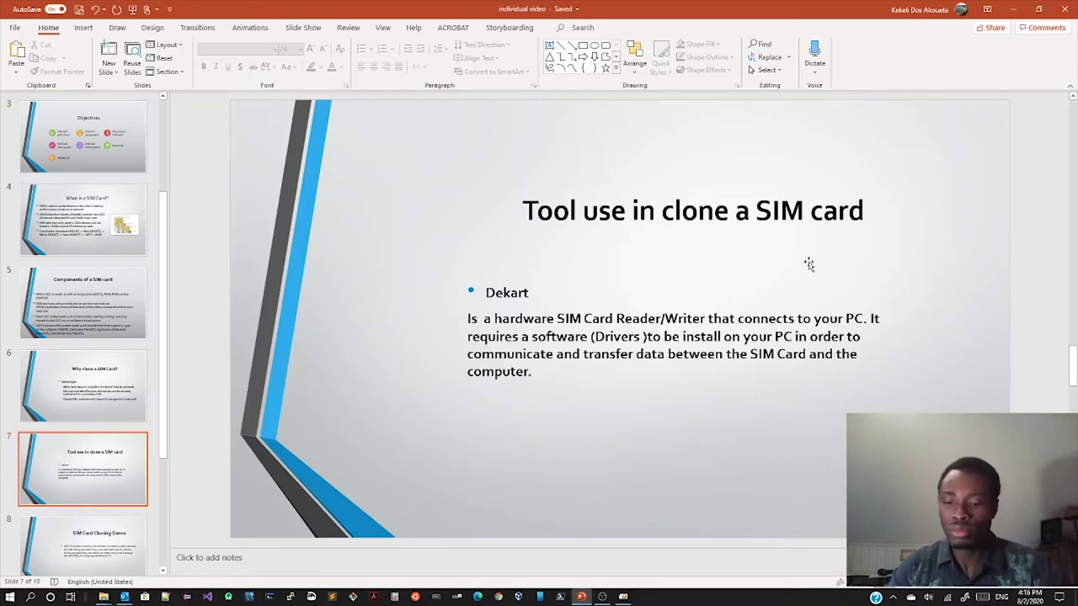
{"action": "scroll", "coordinate": [809, 264], "scroll_direction": "down", "scroll_amount": 1}
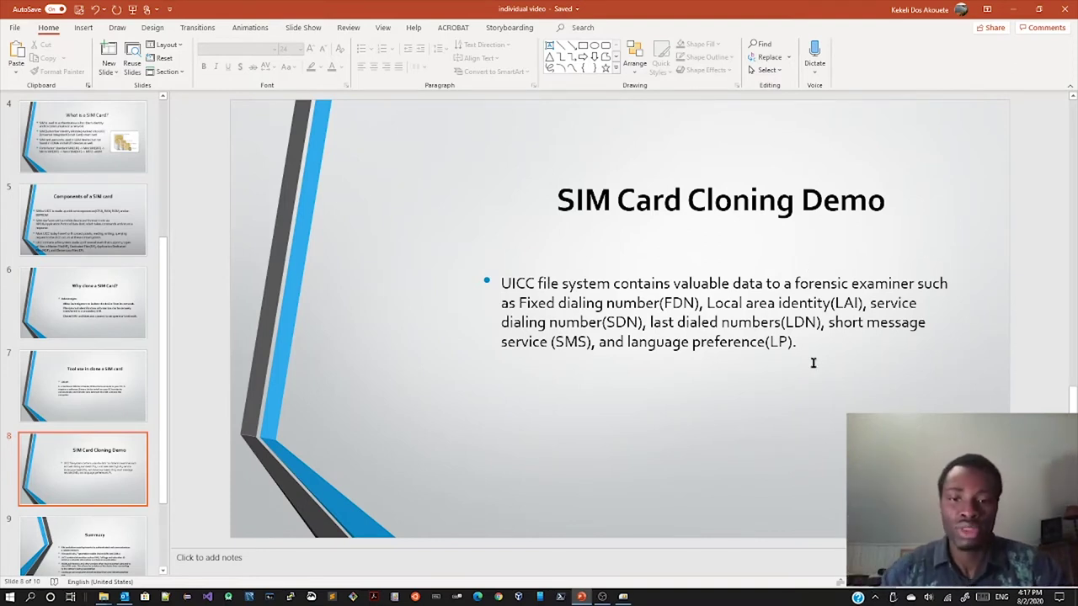
Step: Bring SIMple to the front and select the Dekart Smart Card Reader in the left tree
{"action": "left_click", "coordinate": [624, 597]}
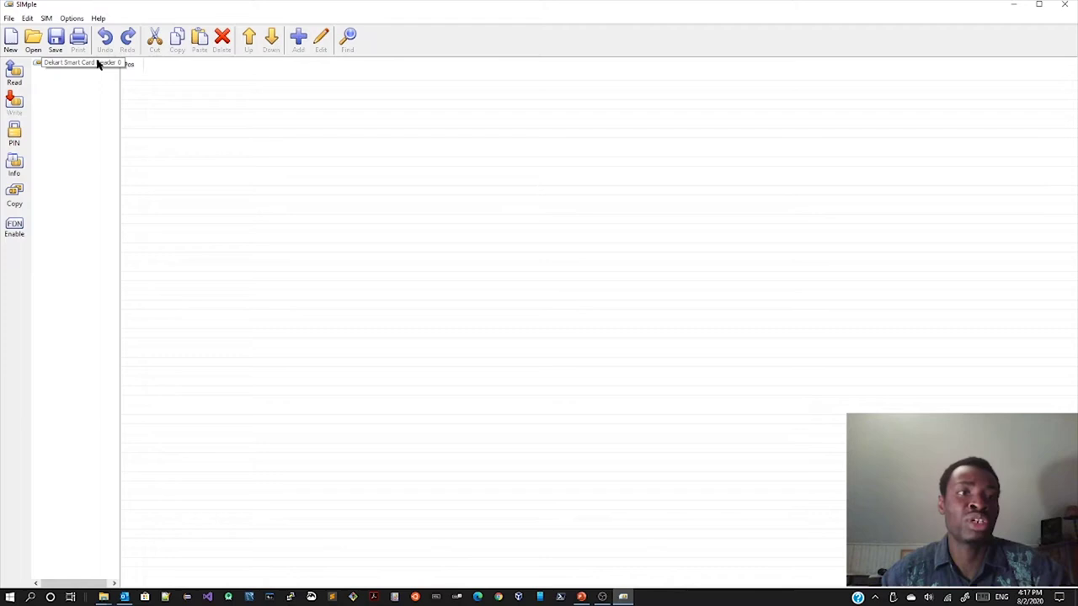
{"action": "left_click", "coordinate": [86, 64]}
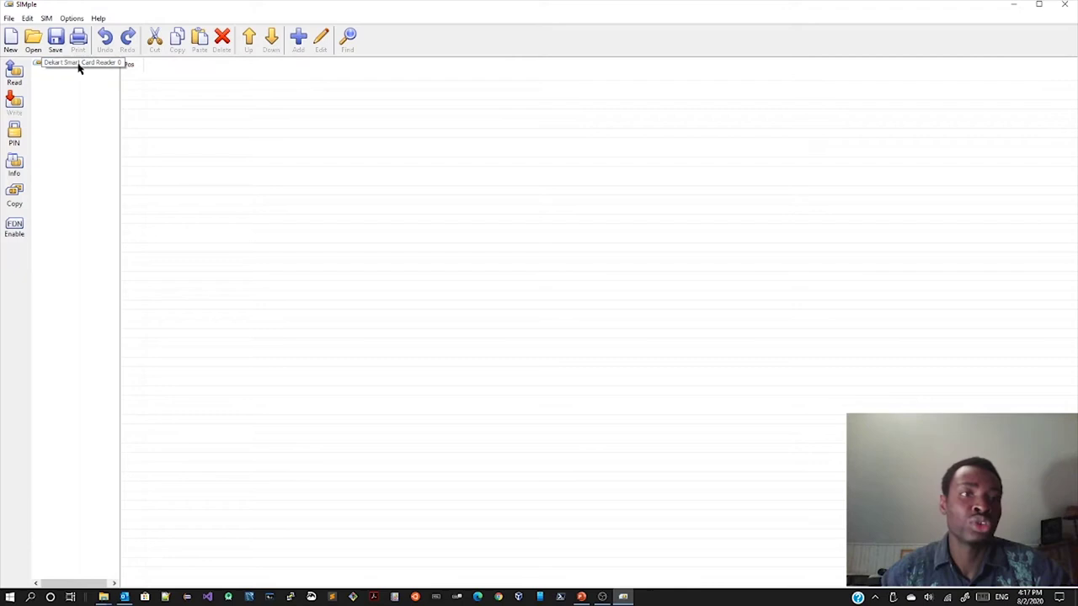
Step: Read the SIM through the Dekart reader, listing contacts, own numbers, FDN, SDN, SMS and PLMN
{"action": "left_click", "coordinate": [38, 67]}
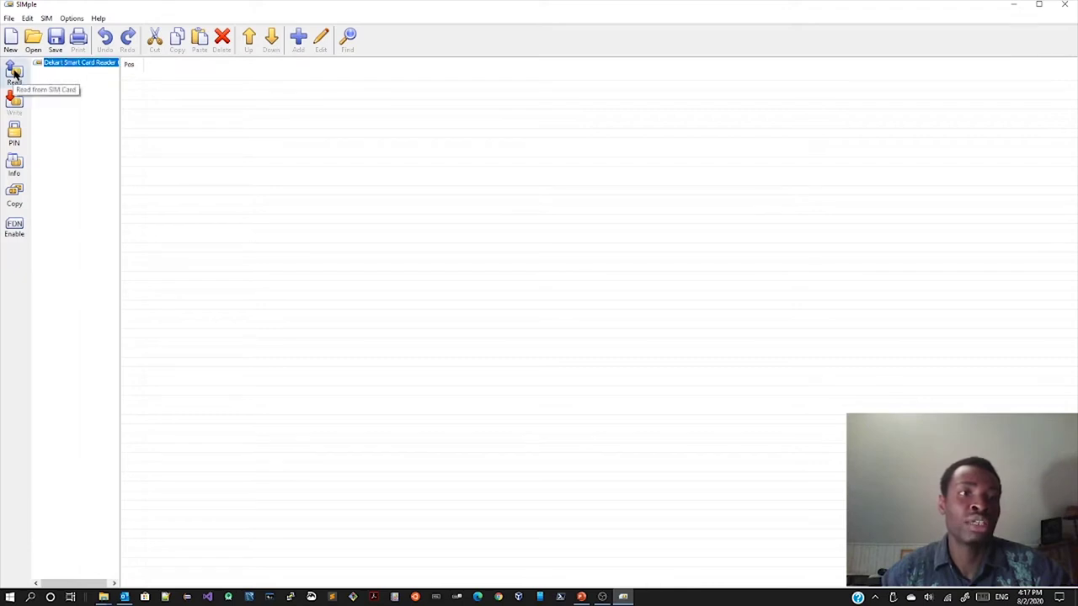
{"action": "left_click", "coordinate": [14, 74]}
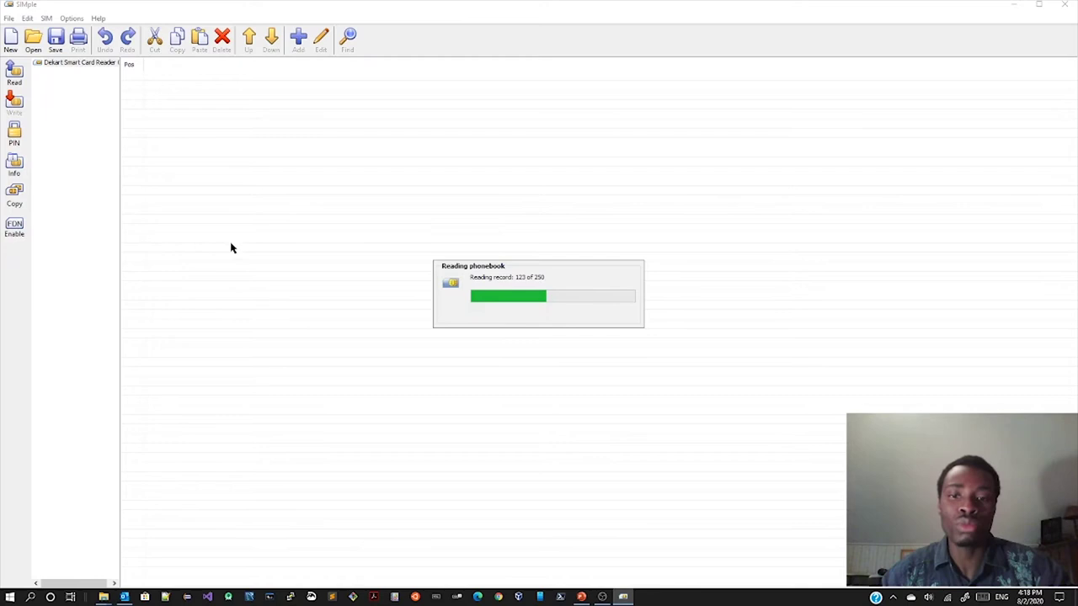
{"action": "left_click", "coordinate": [604, 595]}
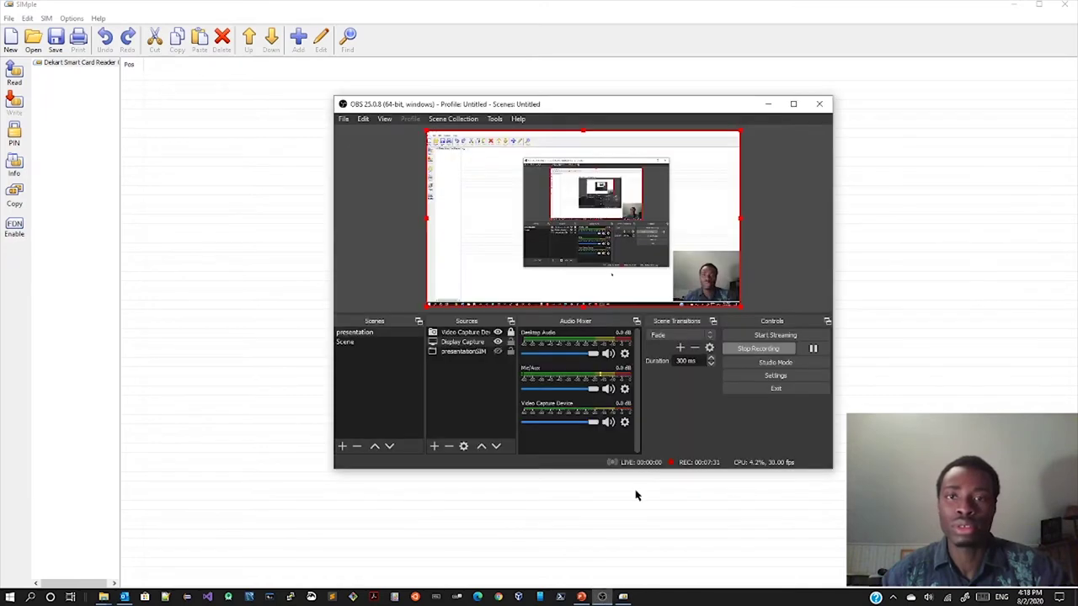
{"action": "left_click", "coordinate": [578, 566]}
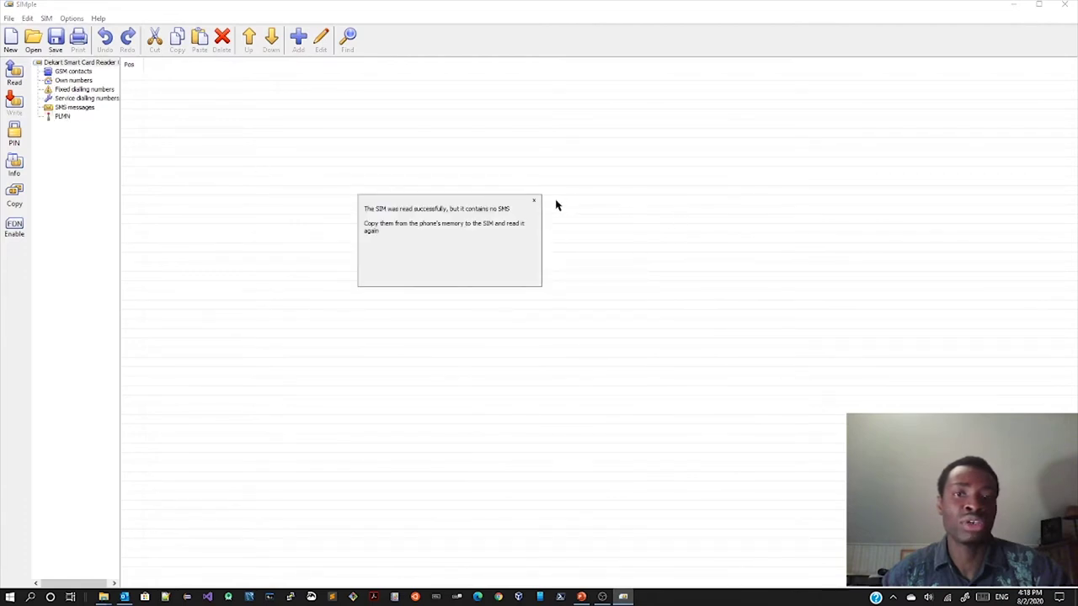
Step: Dismiss the no-SMS notice, review the five GSM contacts, then show the two own numbers
{"action": "left_click", "coordinate": [534, 205]}
{"action": "left_click", "coordinate": [82, 63]}
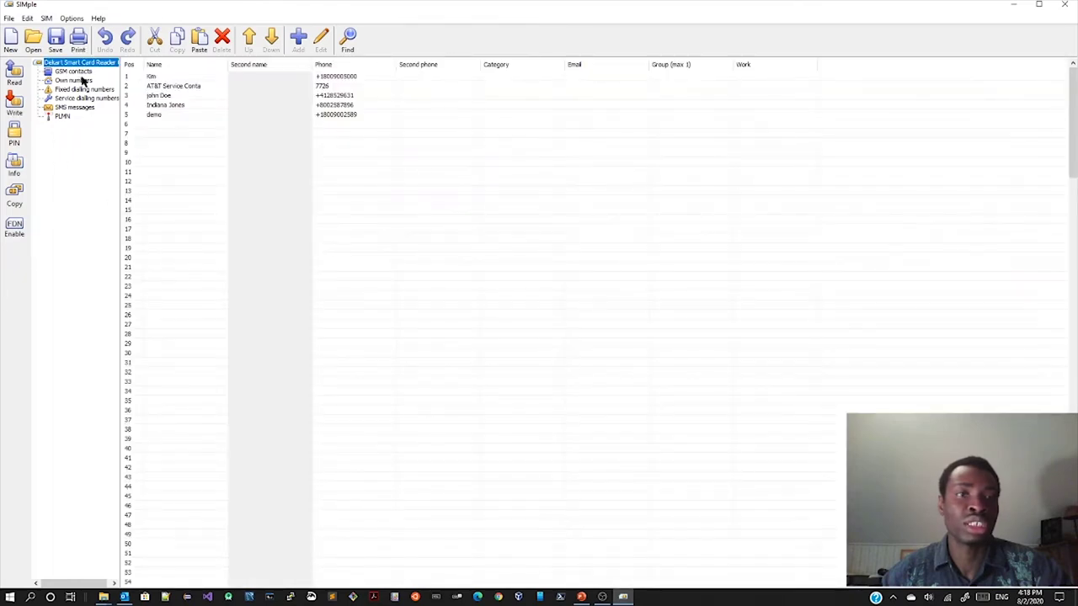
{"action": "left_click", "coordinate": [84, 73]}
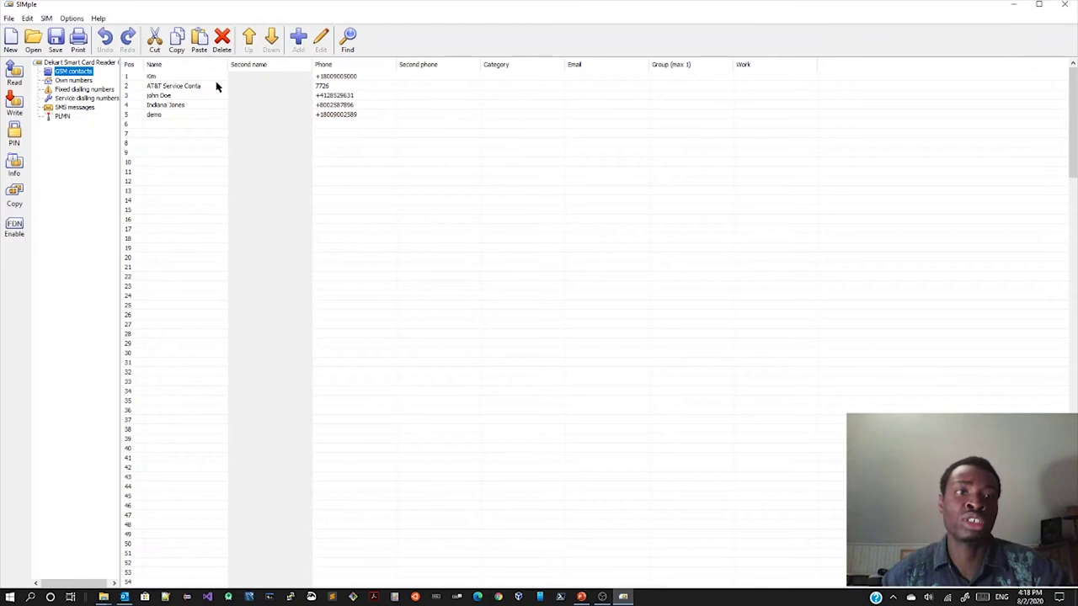
{"action": "left_click", "coordinate": [69, 82]}
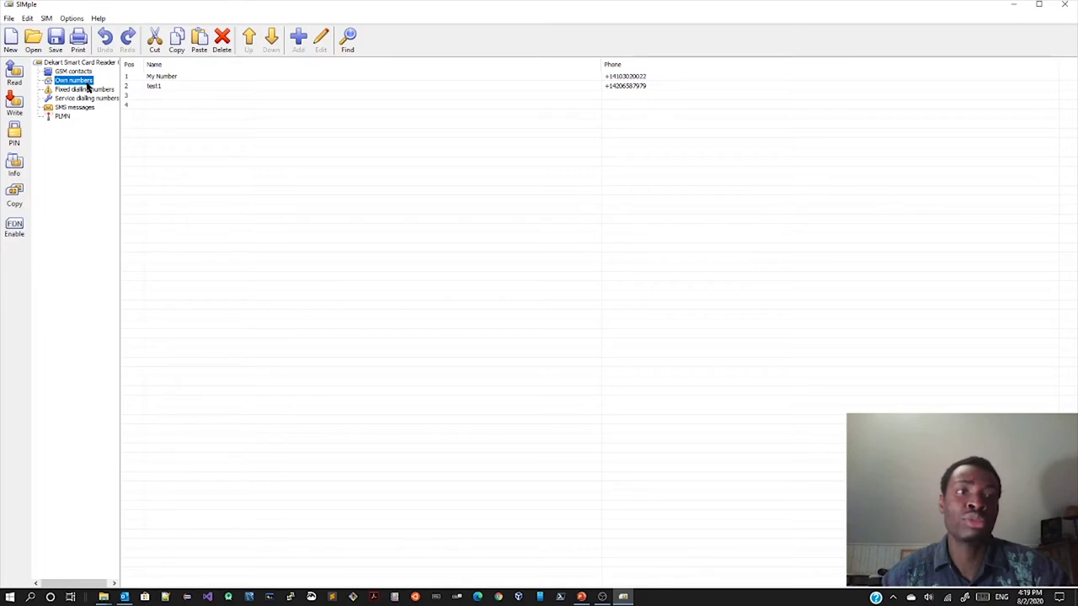
Step: Browse the own-number entries, FDN, SDN, SMS and PLMN lists, then return to the five contacts
{"action": "left_click", "coordinate": [194, 79]}
{"action": "left_click", "coordinate": [195, 86]}
{"action": "left_click", "coordinate": [201, 78]}
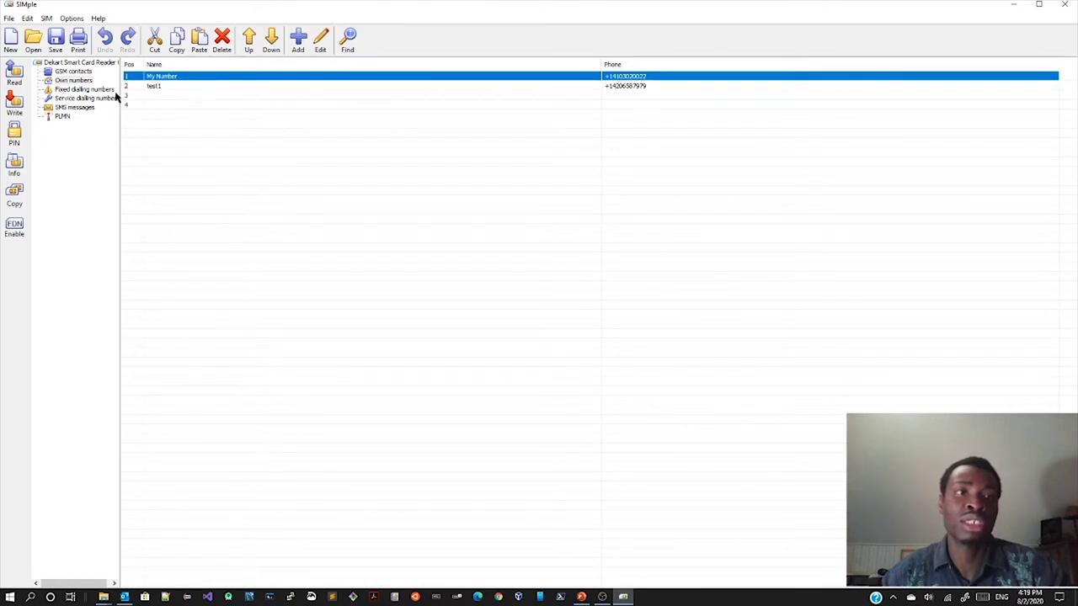
{"action": "left_click", "coordinate": [82, 90]}
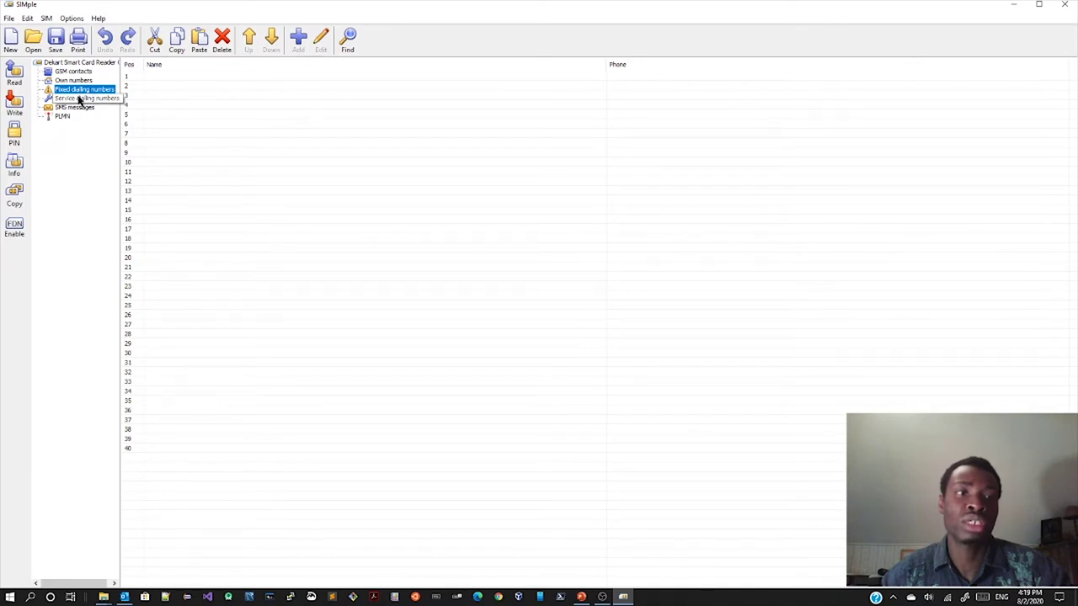
{"action": "left_click", "coordinate": [82, 98]}
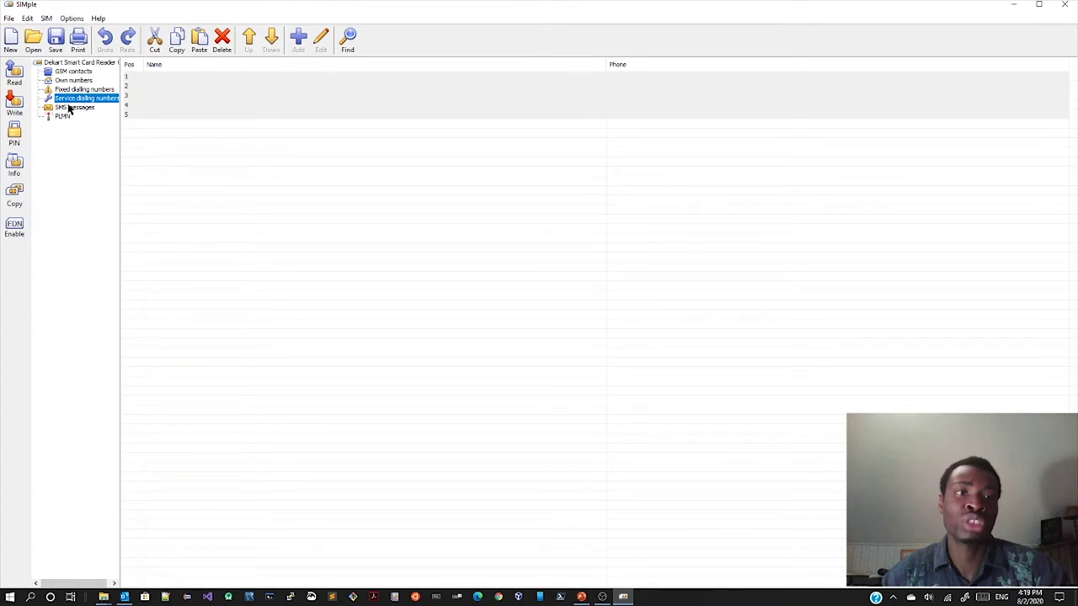
{"action": "left_click", "coordinate": [71, 108]}
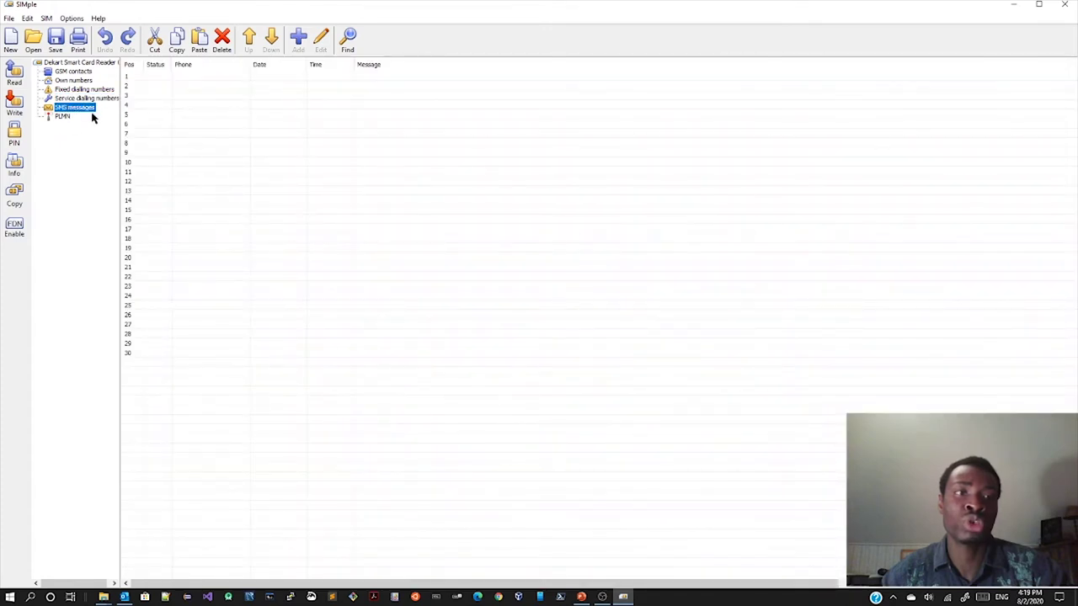
{"action": "left_click", "coordinate": [63, 117]}
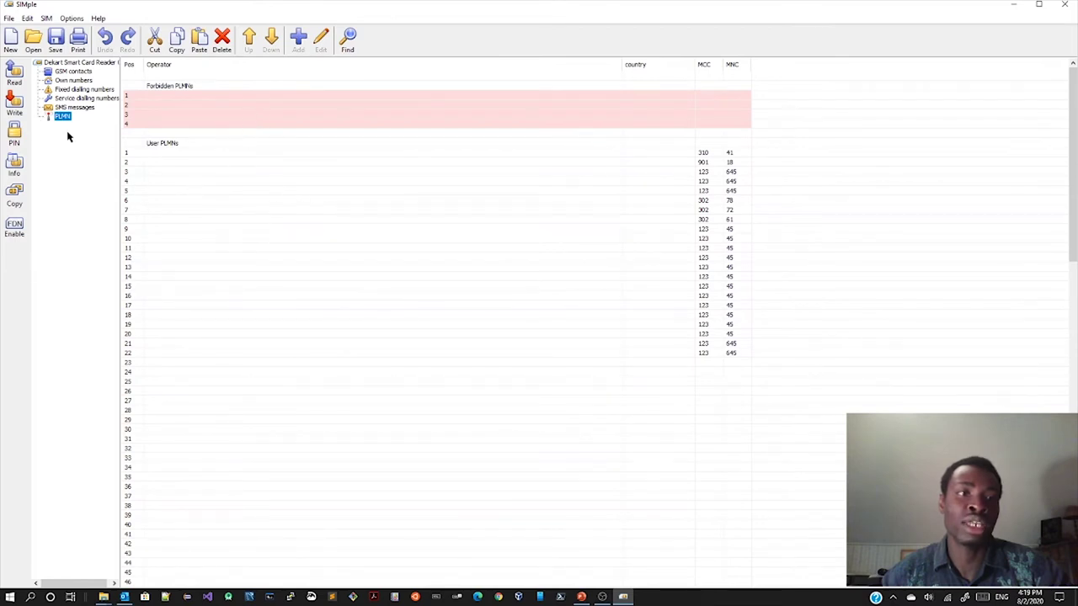
{"action": "left_click", "coordinate": [70, 109]}
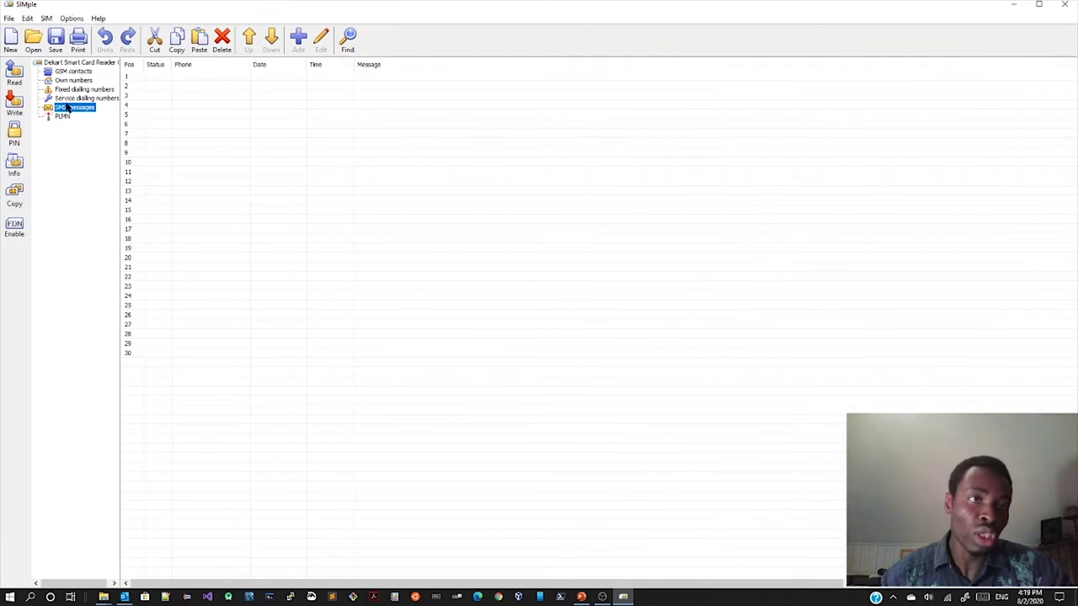
{"action": "left_click", "coordinate": [71, 64]}
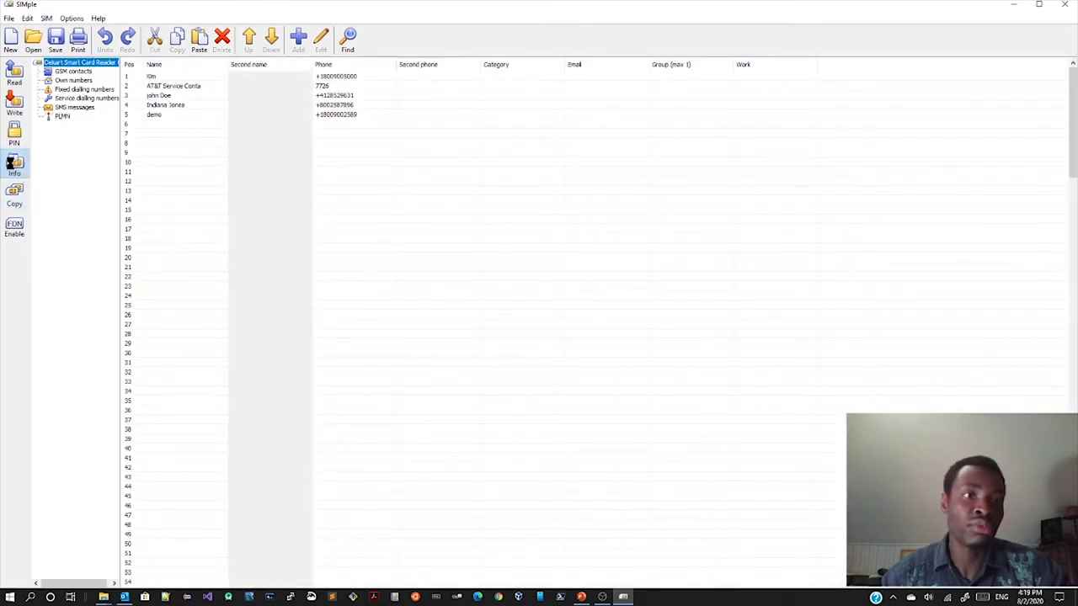
{"action": "left_click", "coordinate": [15, 165]}
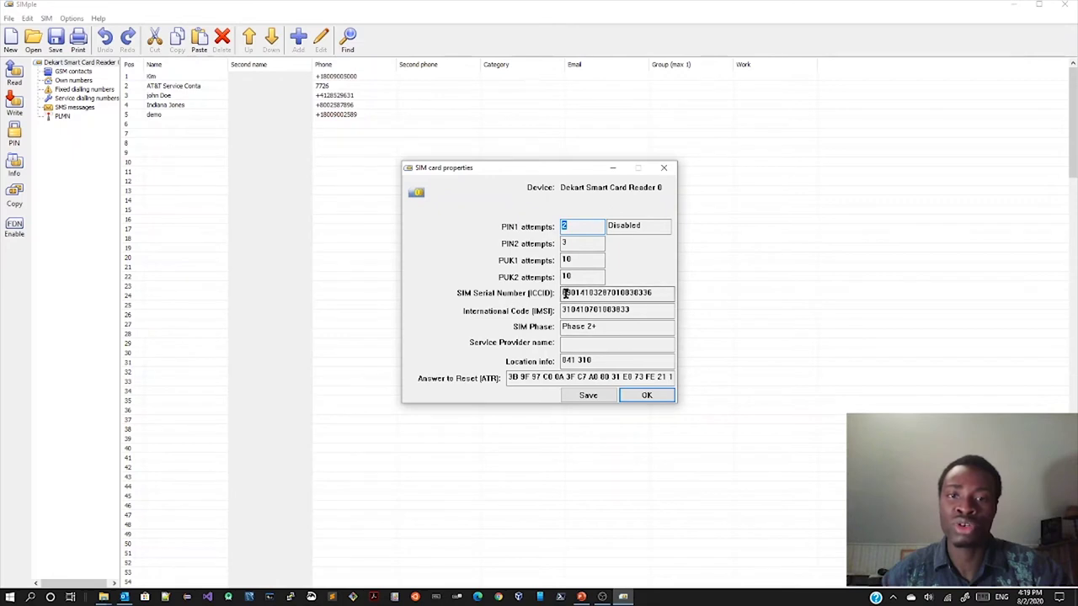
{"action": "left_click_drag", "start_coordinate": [562, 294], "coordinate": [565, 313]}
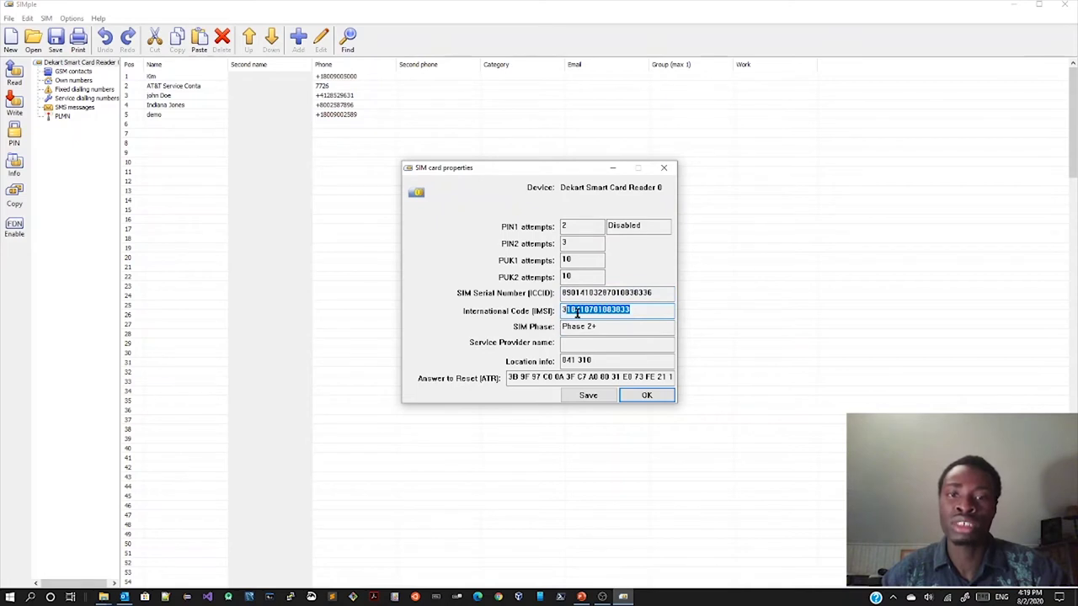
{"action": "left_click", "coordinate": [562, 310]}
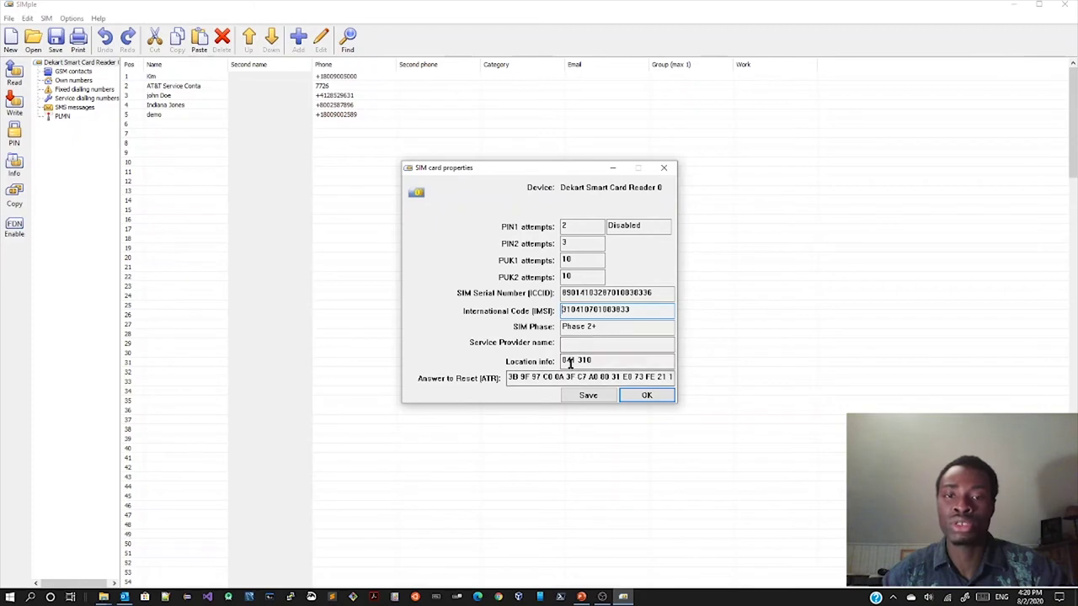
{"action": "left_click_drag", "start_coordinate": [563, 361], "coordinate": [594, 360]}
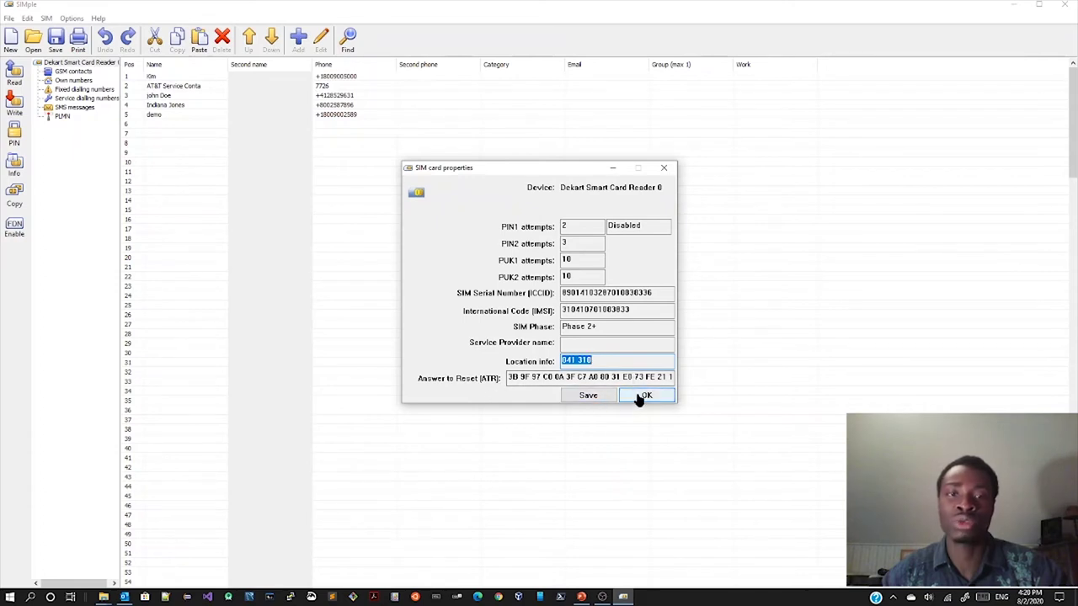
{"action": "left_click", "coordinate": [638, 396]}
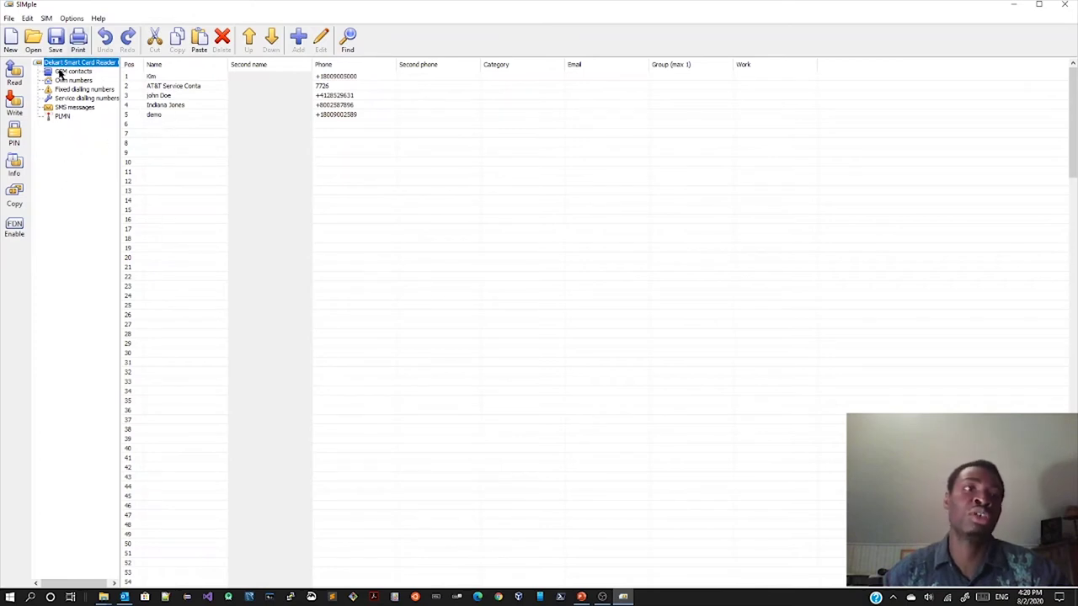
Step: Save the SIM phonebook as demoSimCard.phn in the video project folder
{"action": "left_click", "coordinate": [57, 38]}
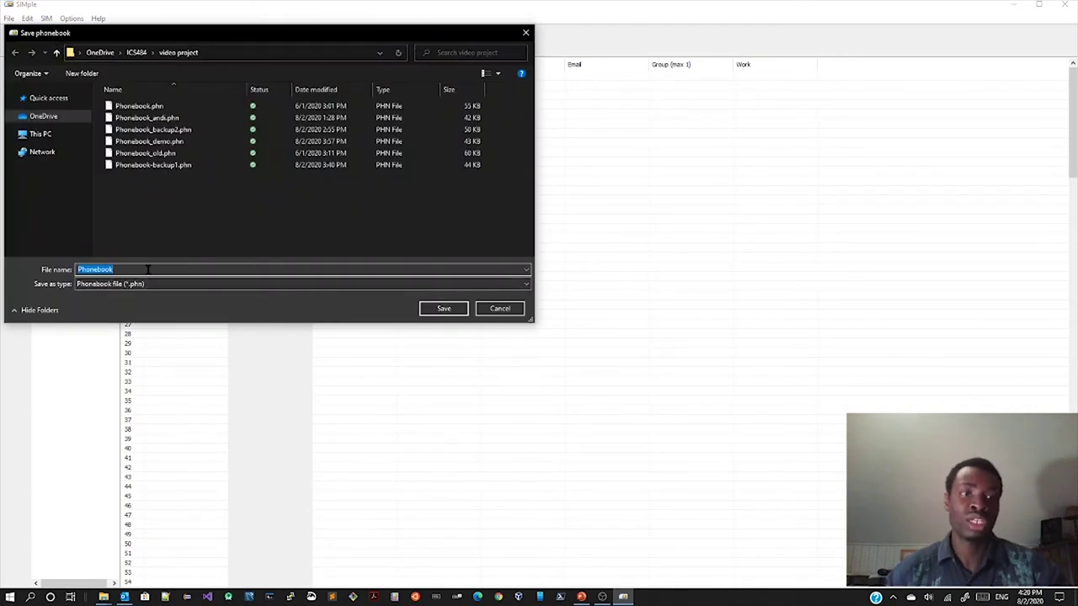
{"action": "type", "text": "de"}
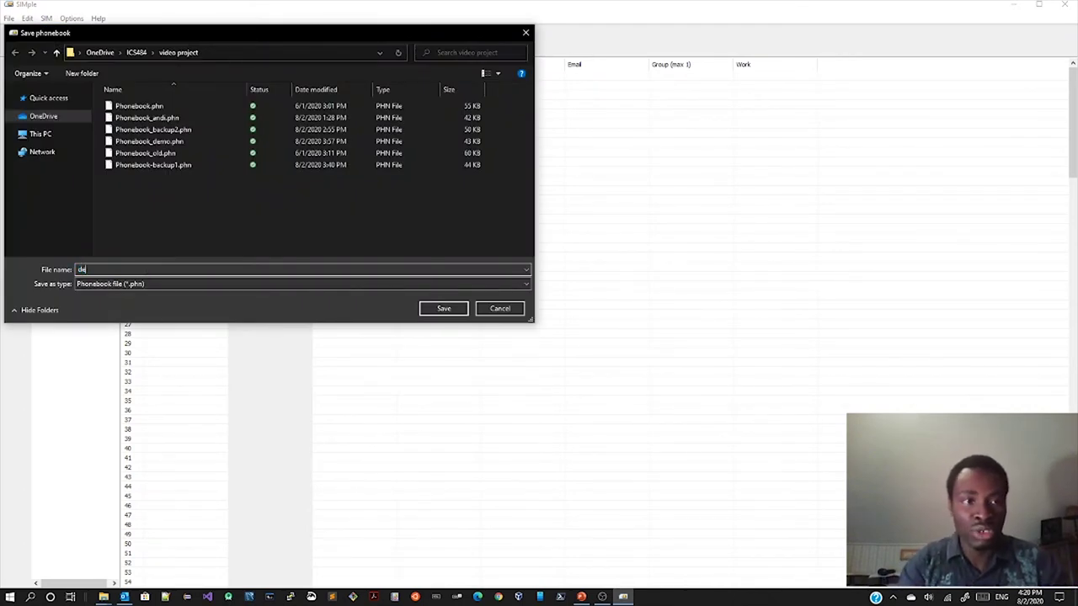
{"action": "type", "text": "moSimCard"}
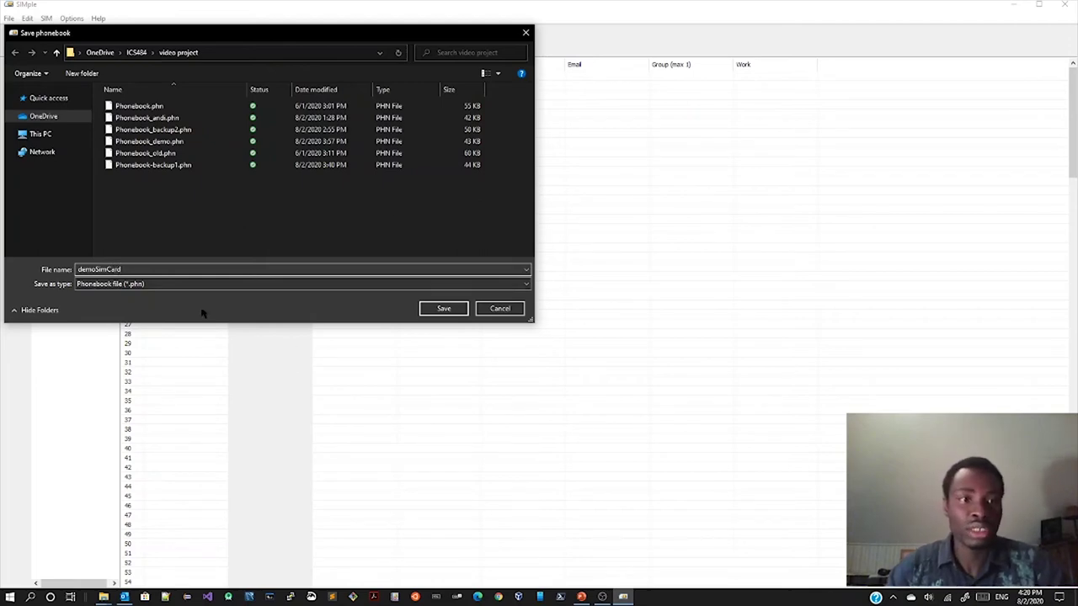
{"action": "left_click", "coordinate": [438, 308]}
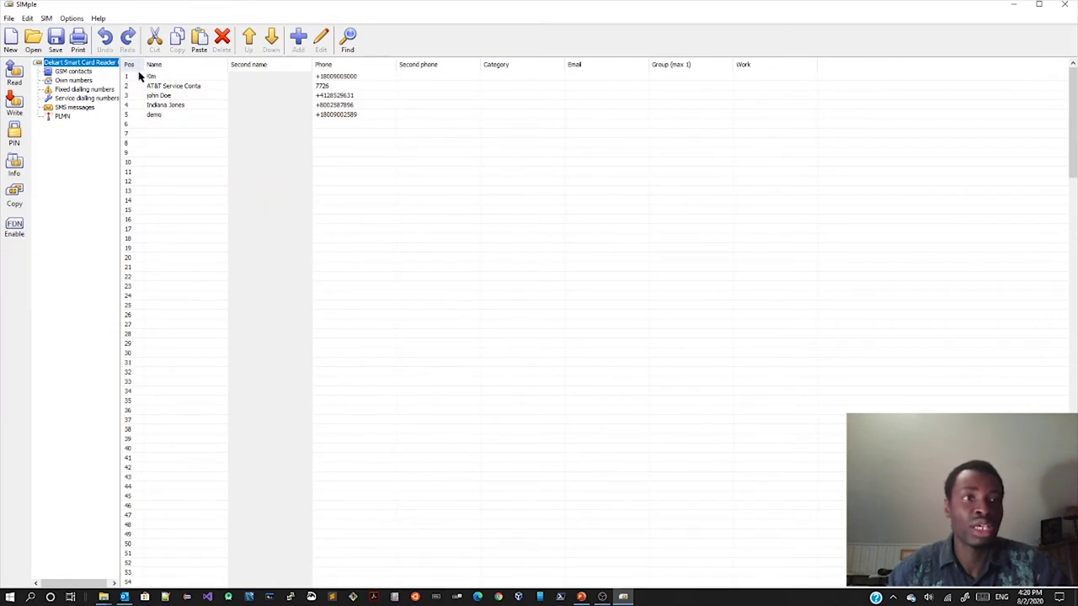
Step: Wipe the SIM with SIM > Clear SIM and write the phonebook back via Dekart Smart Card Reader 0
{"action": "left_click", "coordinate": [46, 19]}
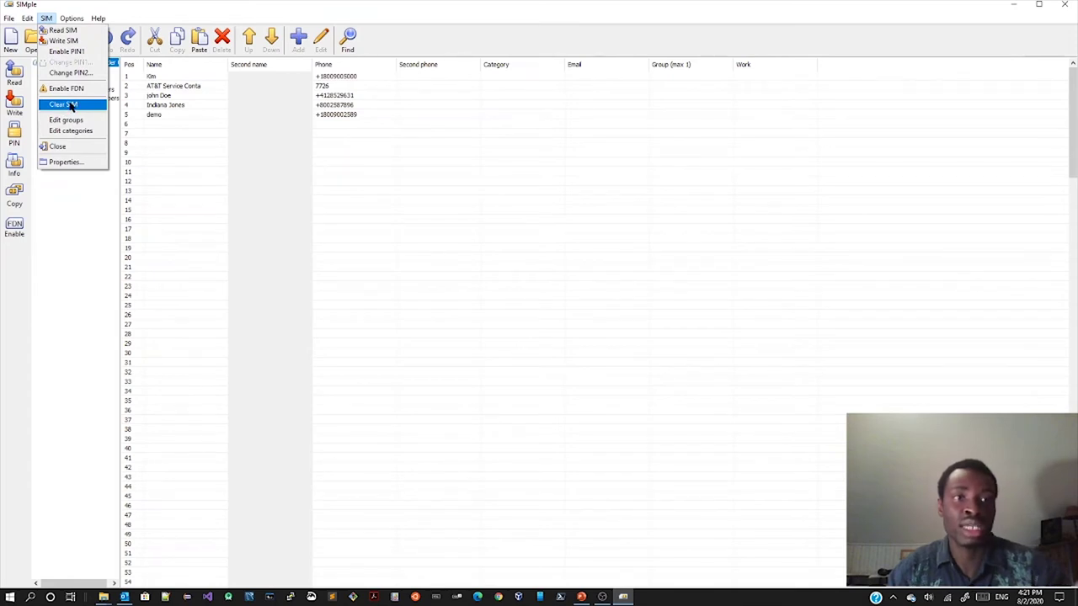
{"action": "left_click", "coordinate": [71, 106]}
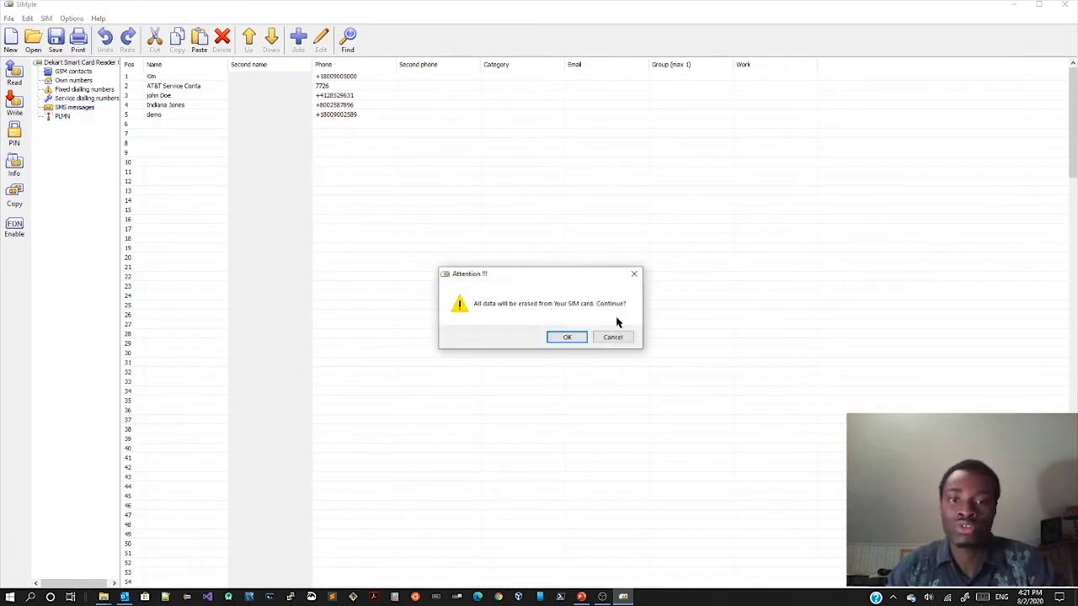
{"action": "left_click", "coordinate": [567, 338]}
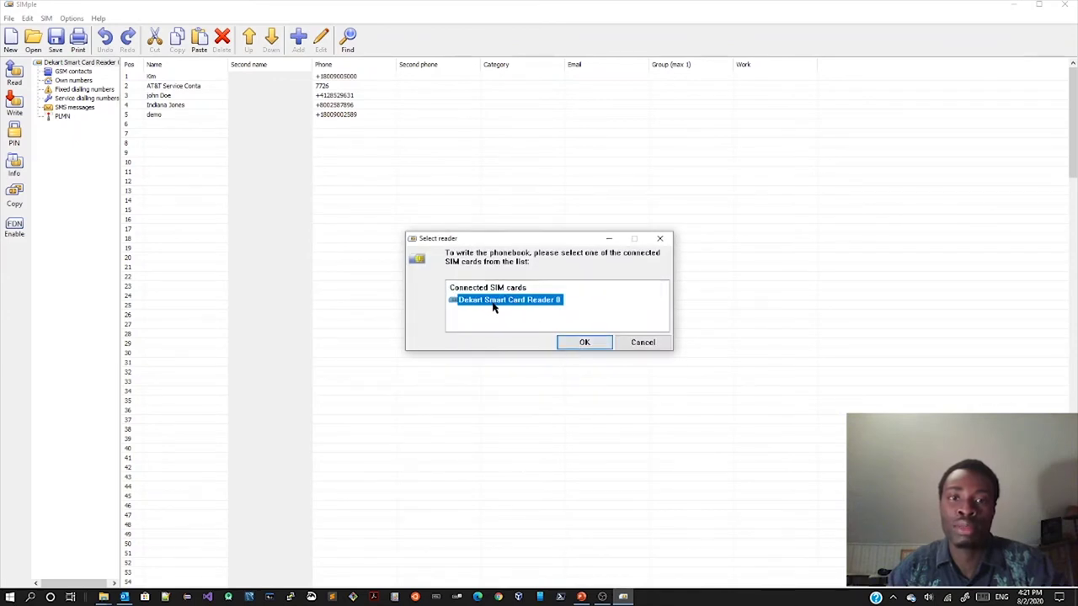
{"action": "left_click", "coordinate": [591, 345]}
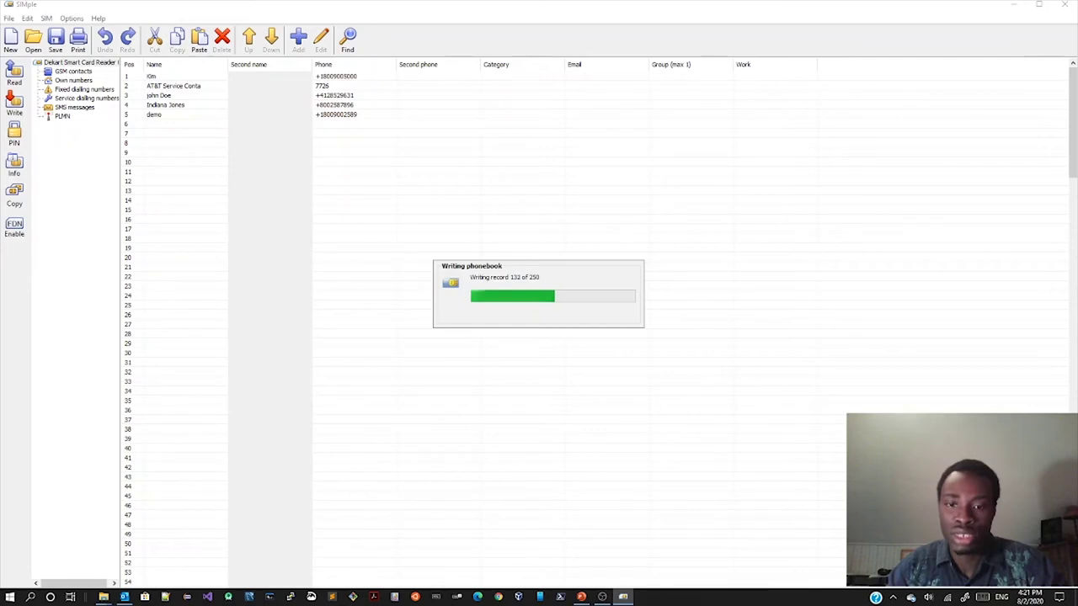
Step: Switch to PowerPoint's slide 8, SIM Card Cloning Demo, on UICC forensic data
{"action": "left_click", "coordinate": [581, 596]}
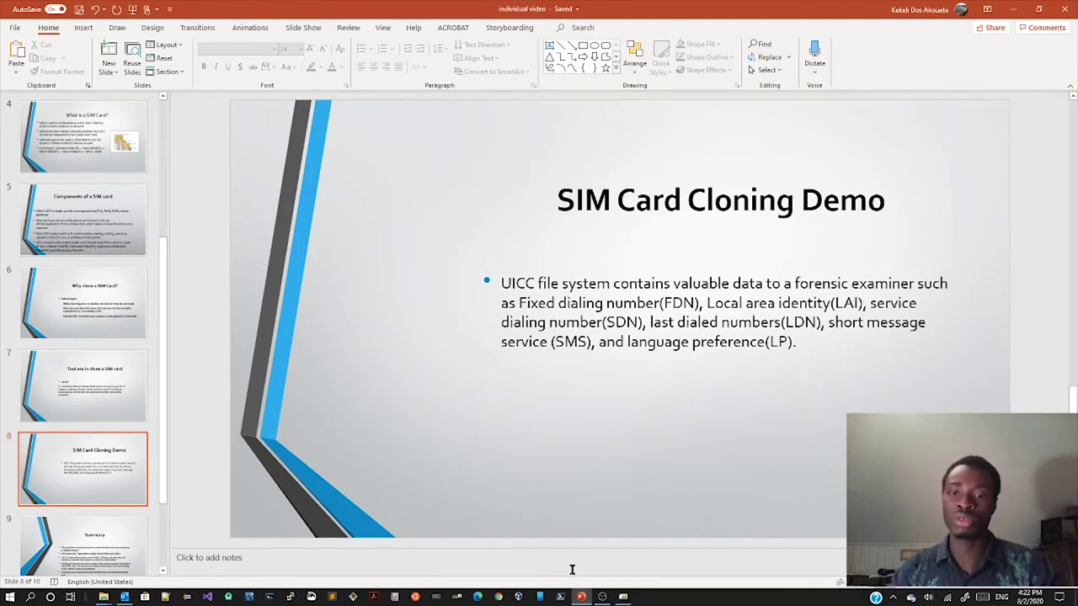
Step: Back in SIMple, read the phonebook from the wiped SIM and dismiss the empty-SIM notice
{"action": "left_click", "coordinate": [623, 597]}
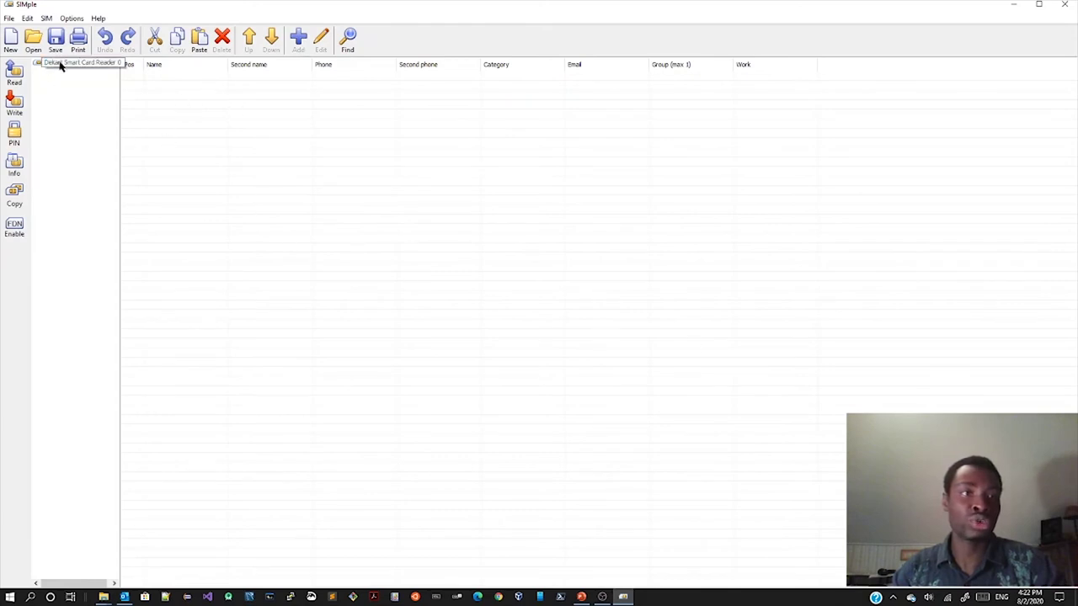
{"action": "left_click", "coordinate": [14, 75]}
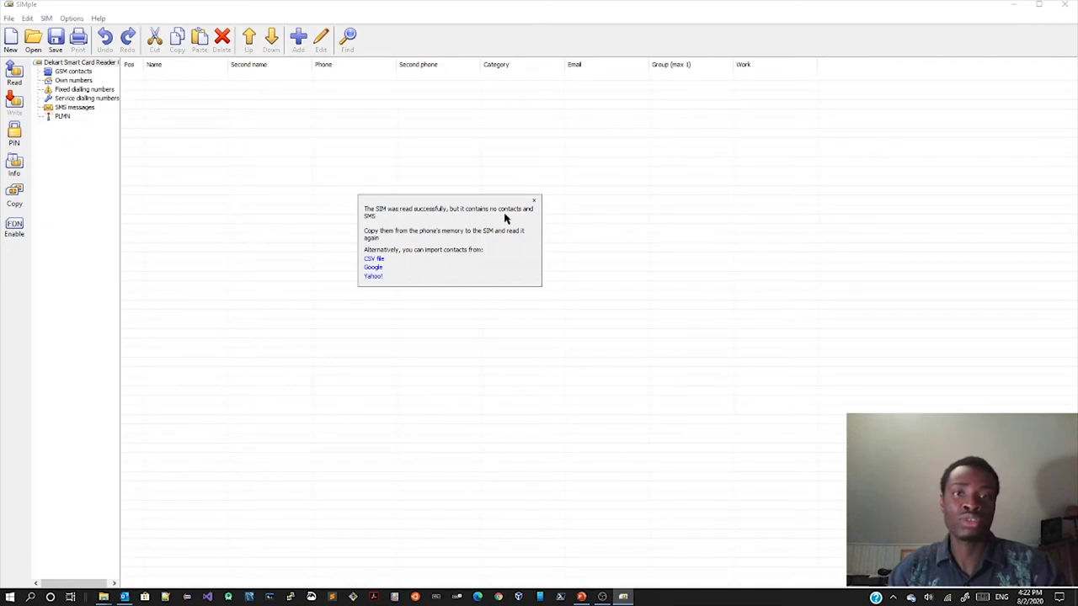
{"action": "left_click", "coordinate": [534, 201]}
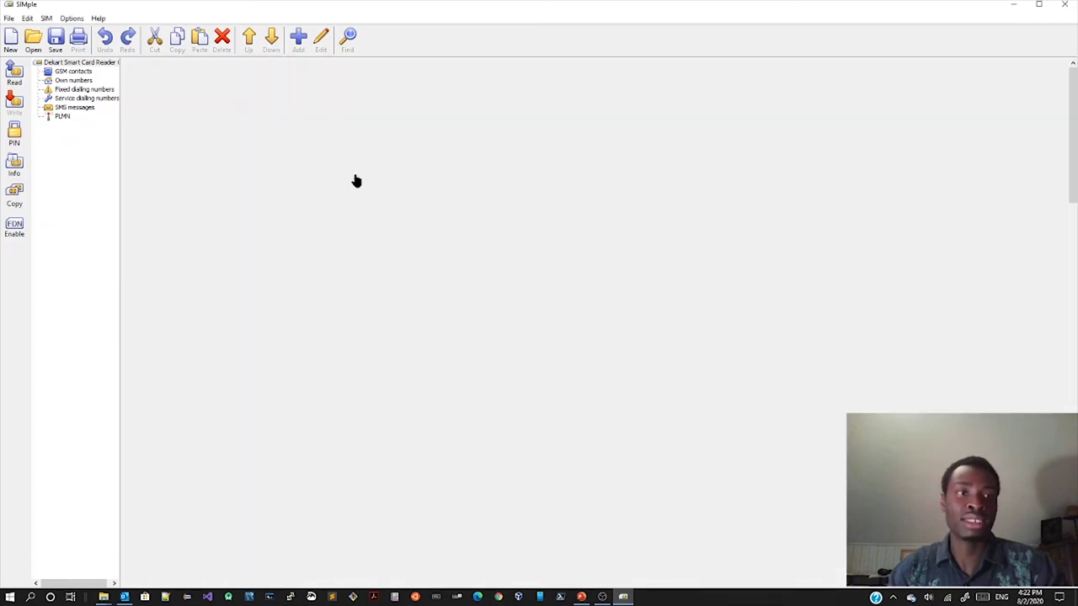
Step: Check the SIM's GSM contacts and own numbers lists, both showing no entries
{"action": "left_click", "coordinate": [88, 73]}
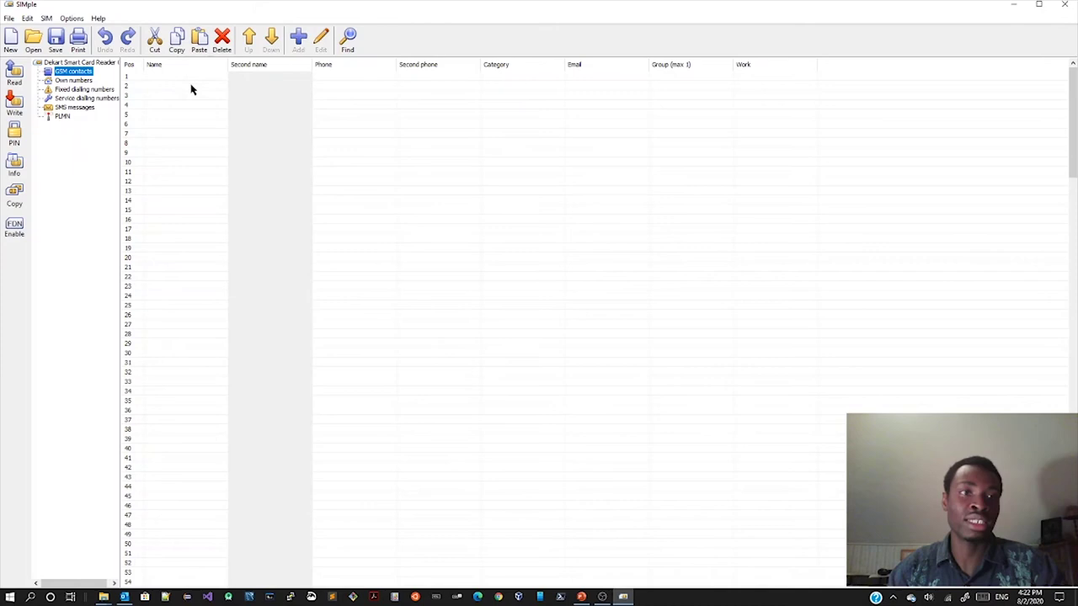
{"action": "left_click", "coordinate": [73, 80]}
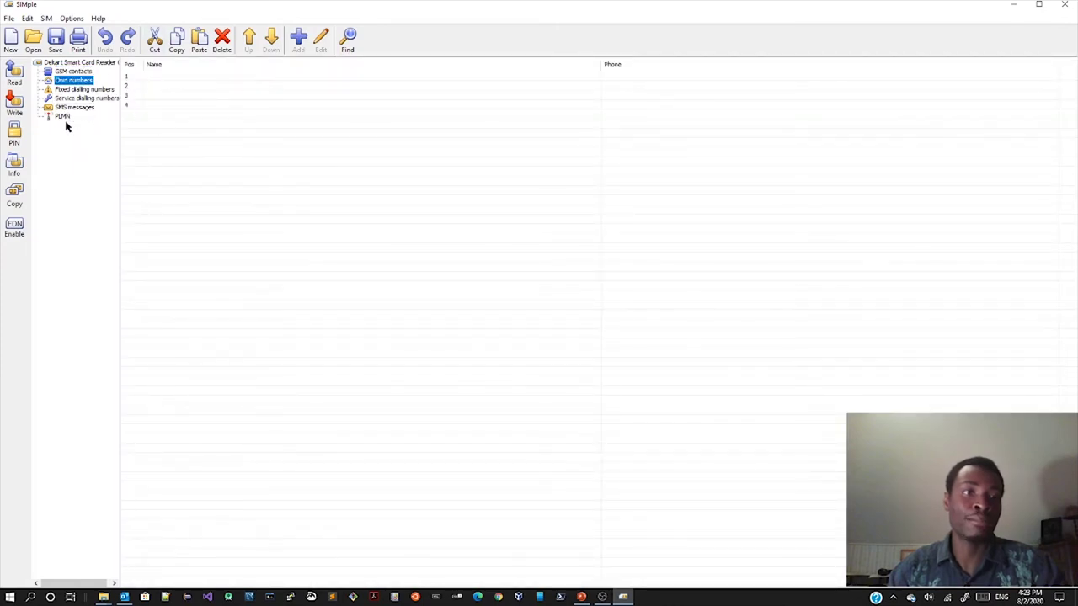
{"action": "left_click", "coordinate": [72, 72]}
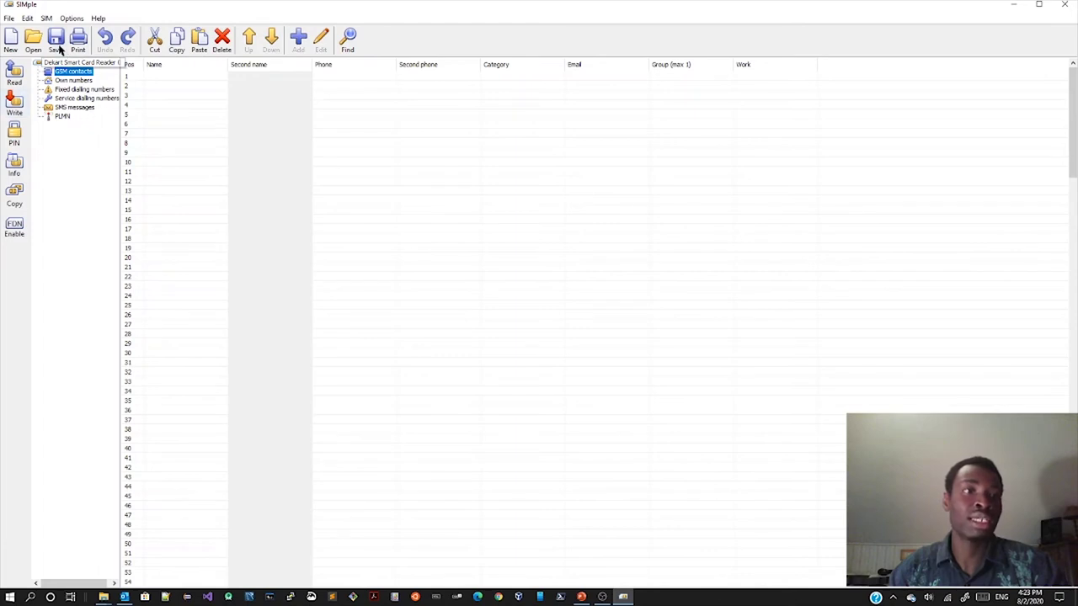
Step: Open the saved phonebook file demoSimCard.phn
{"action": "left_click", "coordinate": [9, 18]}
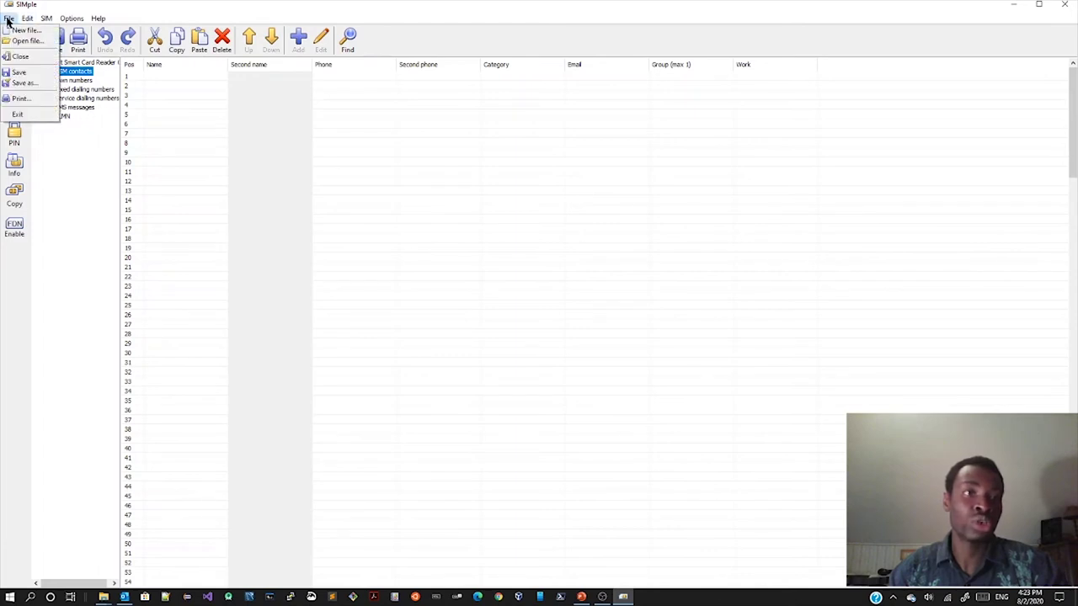
{"action": "left_click", "coordinate": [26, 40]}
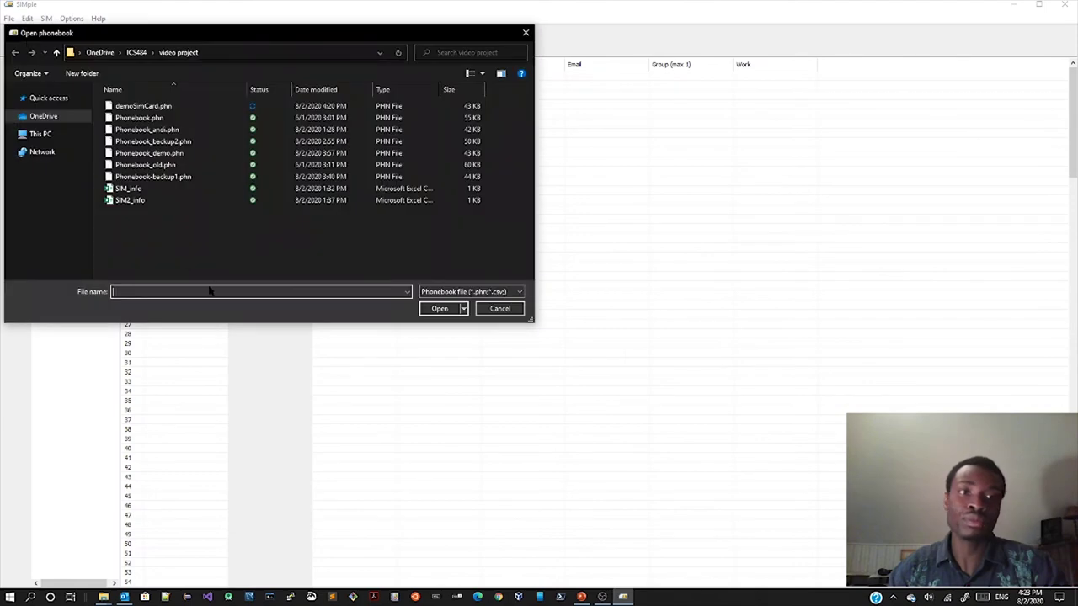
{"action": "left_click", "coordinate": [175, 108]}
{"action": "double_click", "coordinate": [176, 108]}
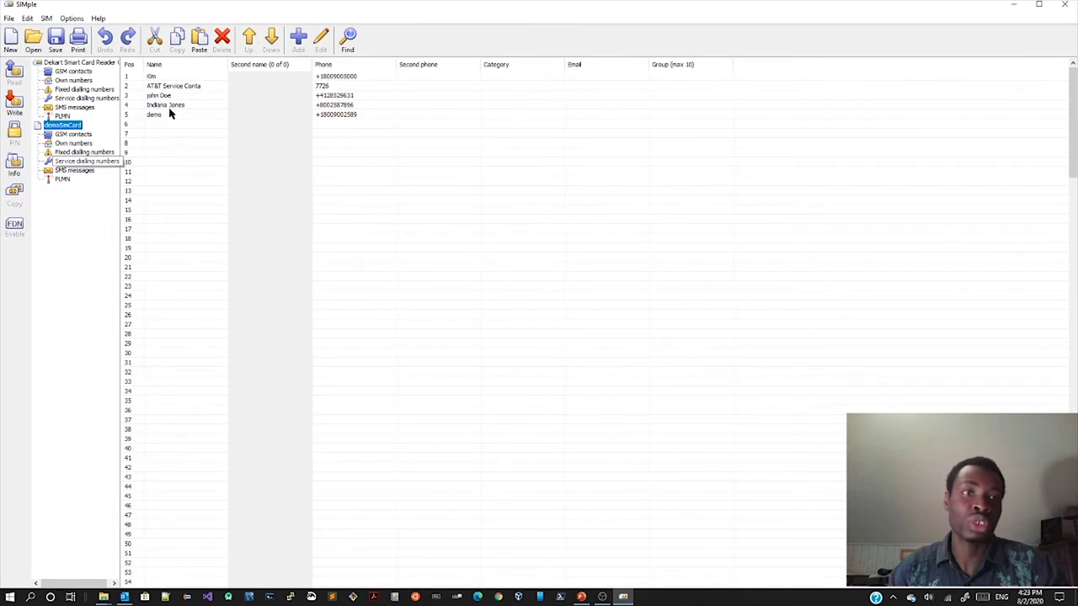
Step: Review demoSimCard's GSM contacts, own numbers, FDN, SDN, PLMN and SMS sections, then select the whole phonebook
{"action": "left_click", "coordinate": [61, 137]}
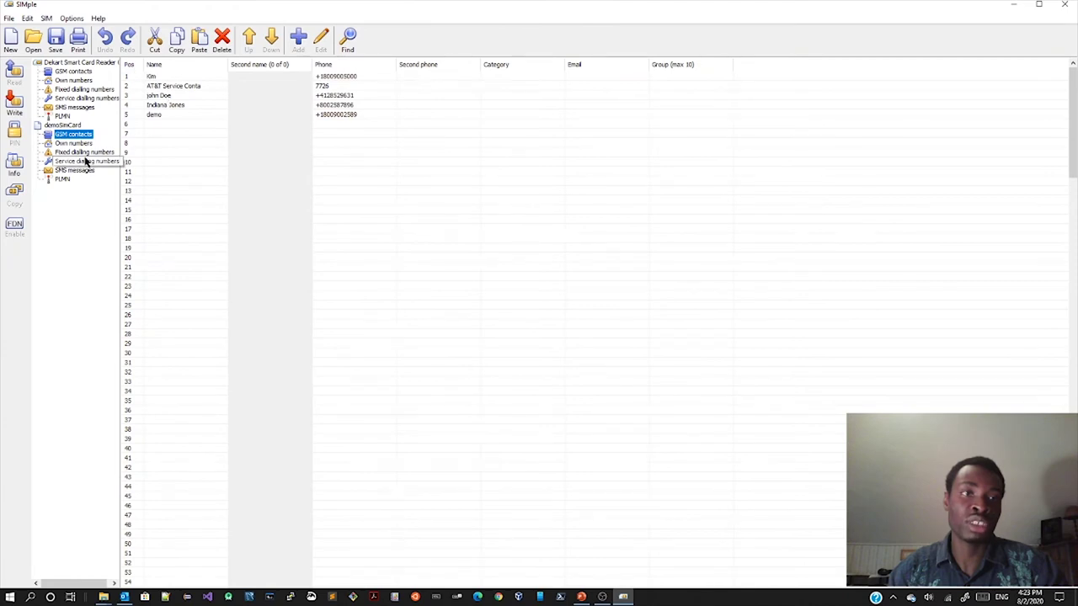
{"action": "left_click", "coordinate": [73, 143]}
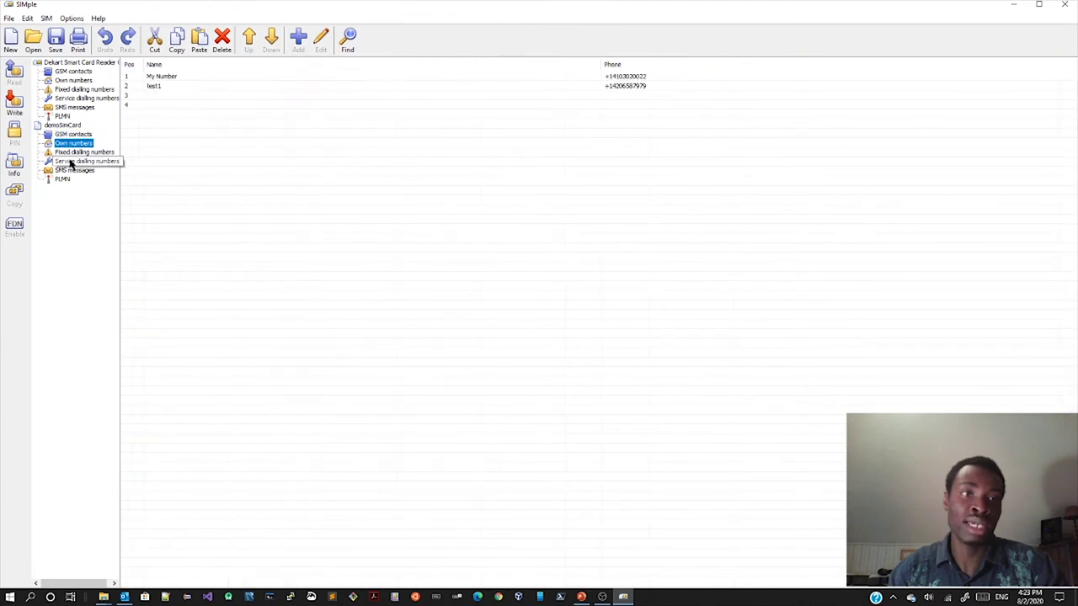
{"action": "left_click", "coordinate": [80, 153]}
{"action": "left_click", "coordinate": [75, 162]}
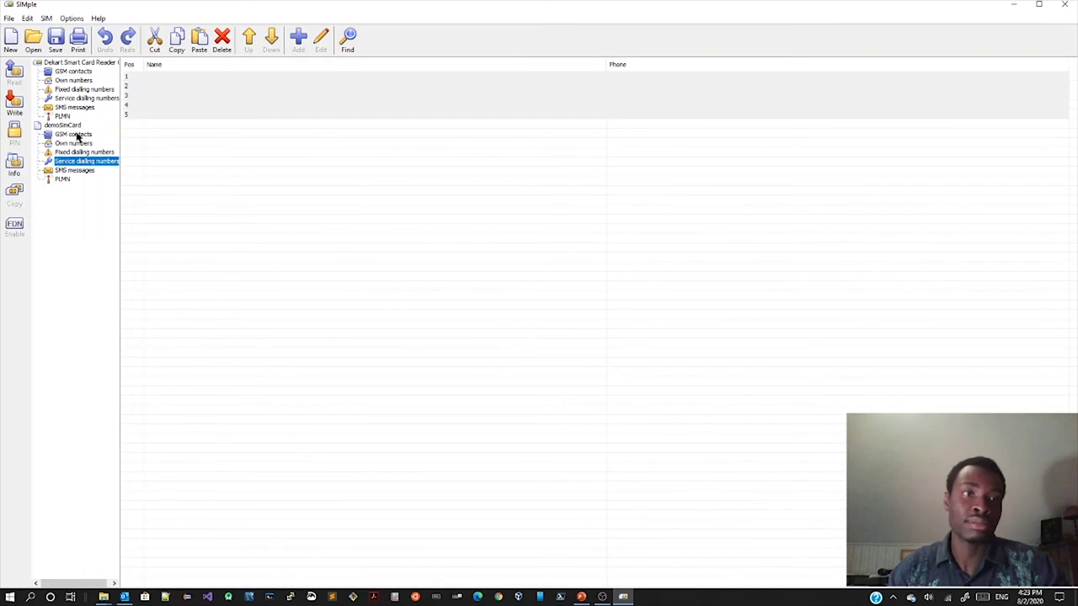
{"action": "left_click", "coordinate": [64, 179]}
{"action": "left_click", "coordinate": [69, 171]}
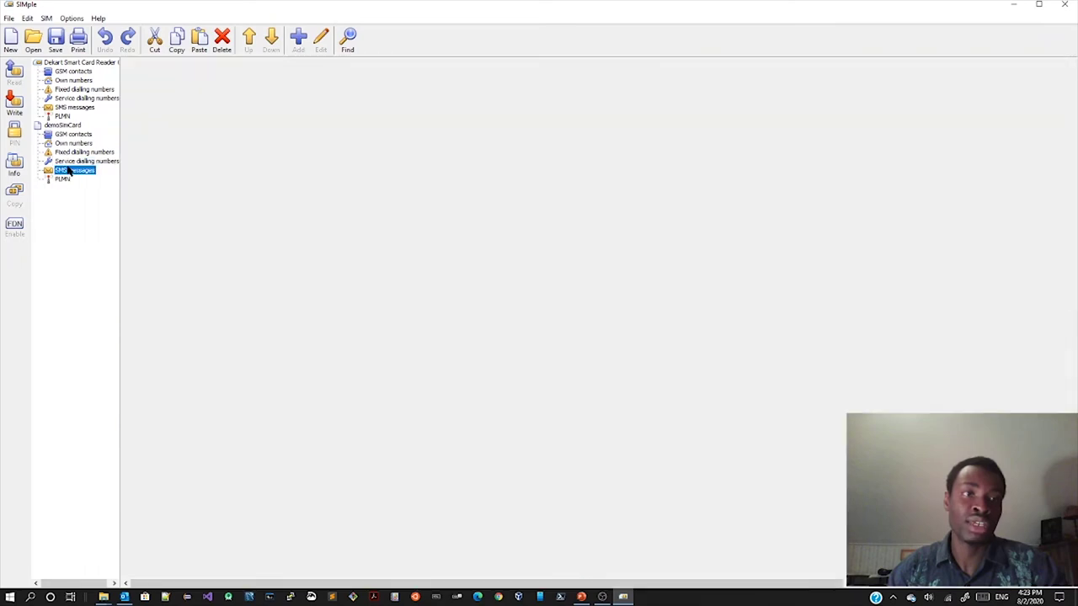
{"action": "left_click", "coordinate": [76, 136]}
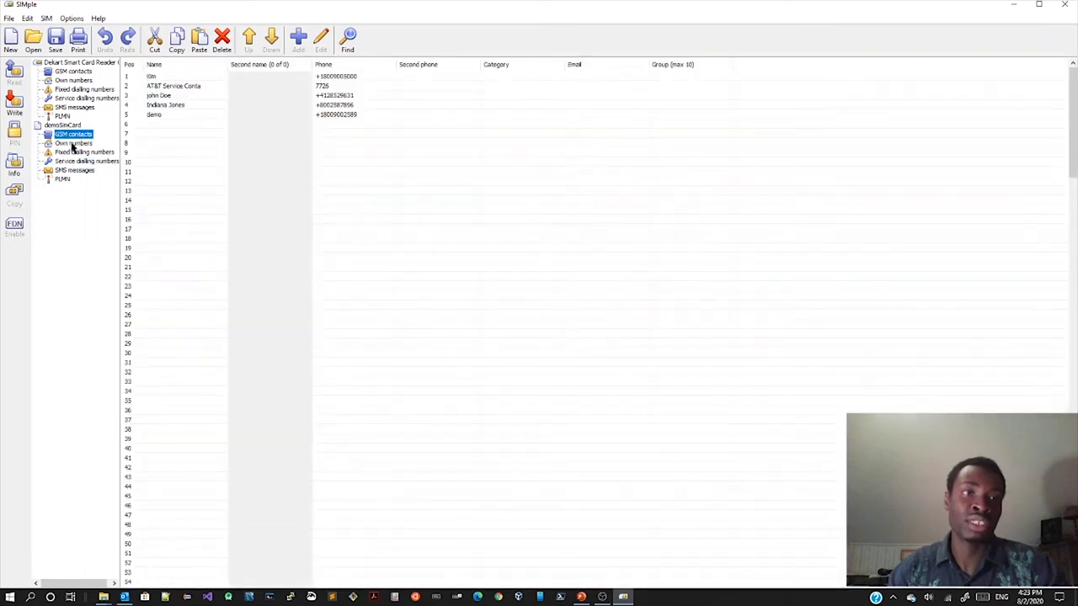
{"action": "left_click", "coordinate": [73, 144]}
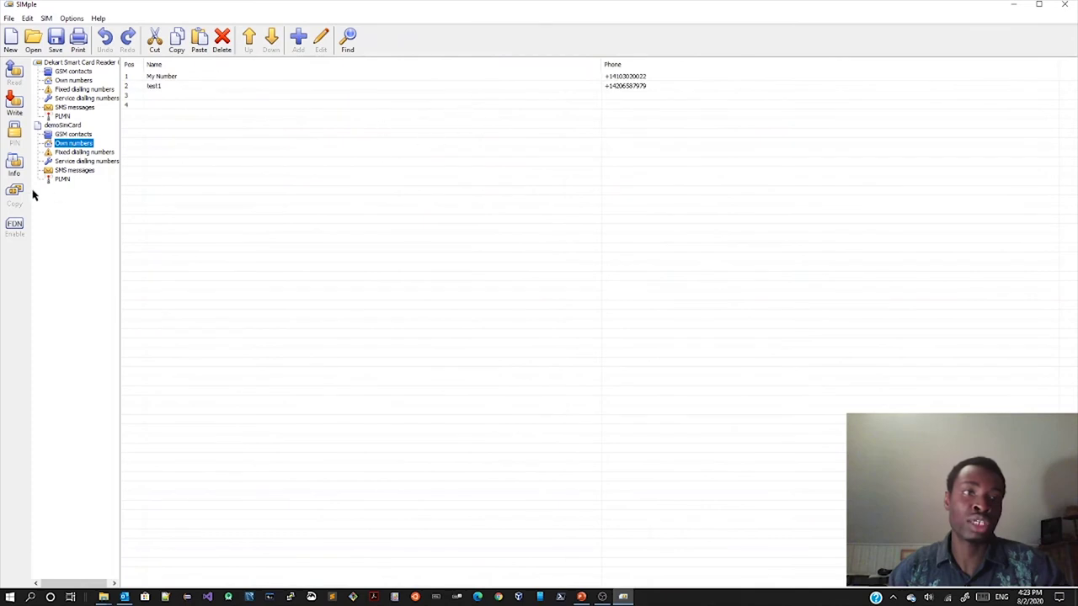
{"action": "left_click", "coordinate": [57, 127]}
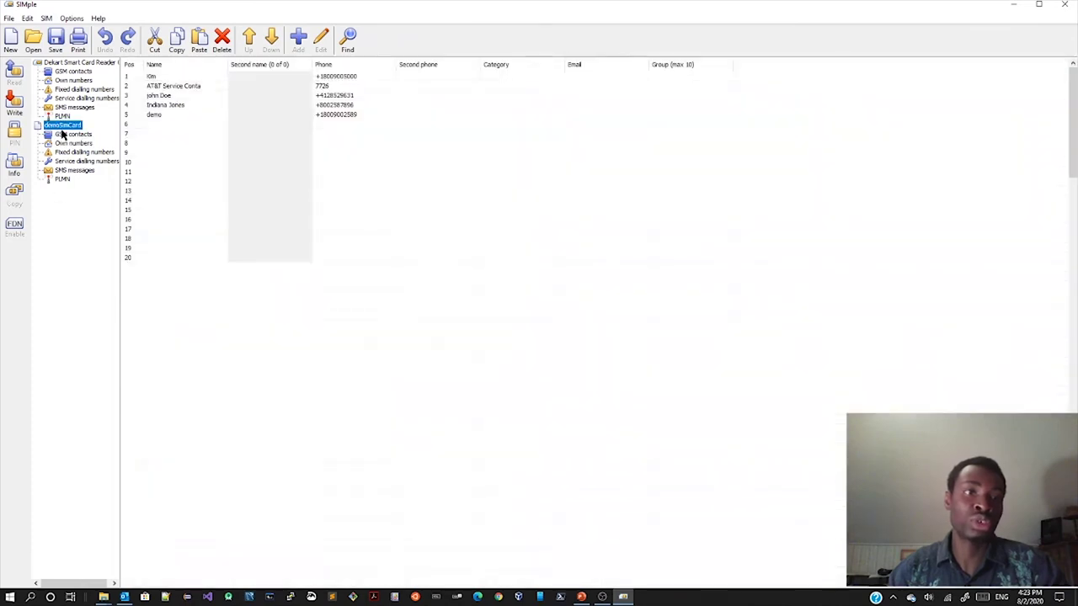
Step: Start a SIM copy of demoSimCard, excluding fixed and service dialling numbers
{"action": "right_click", "coordinate": [66, 128]}
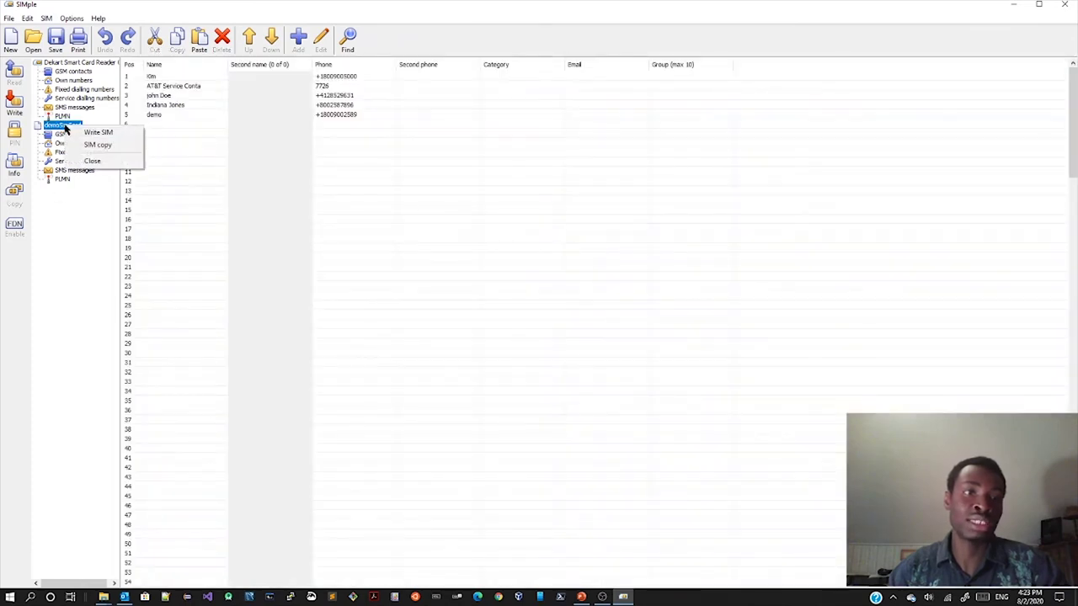
{"action": "left_click", "coordinate": [101, 148]}
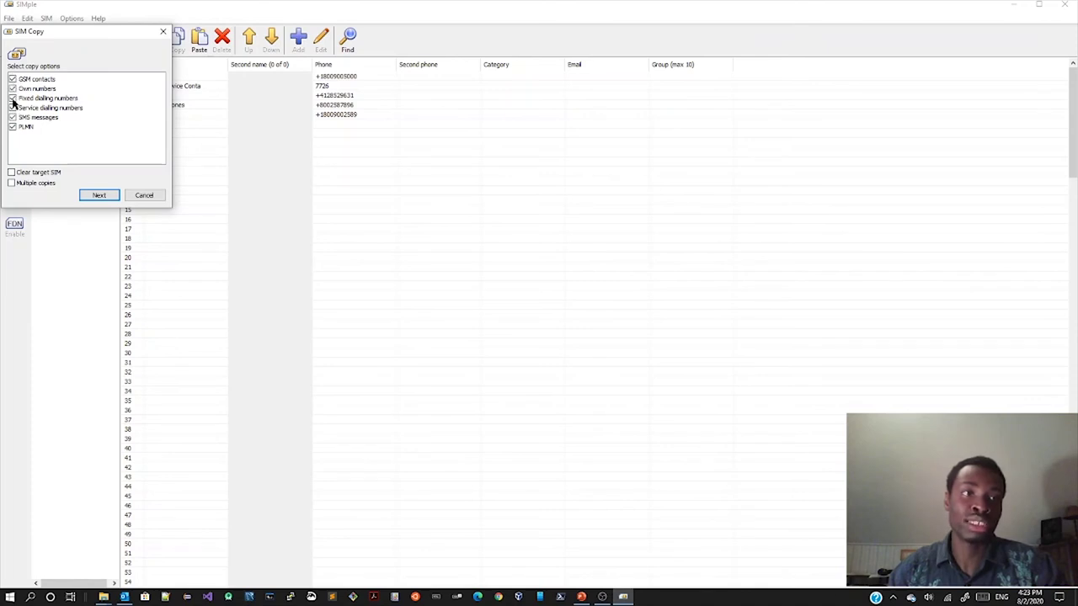
{"action": "left_click", "coordinate": [12, 98]}
{"action": "left_click", "coordinate": [13, 108]}
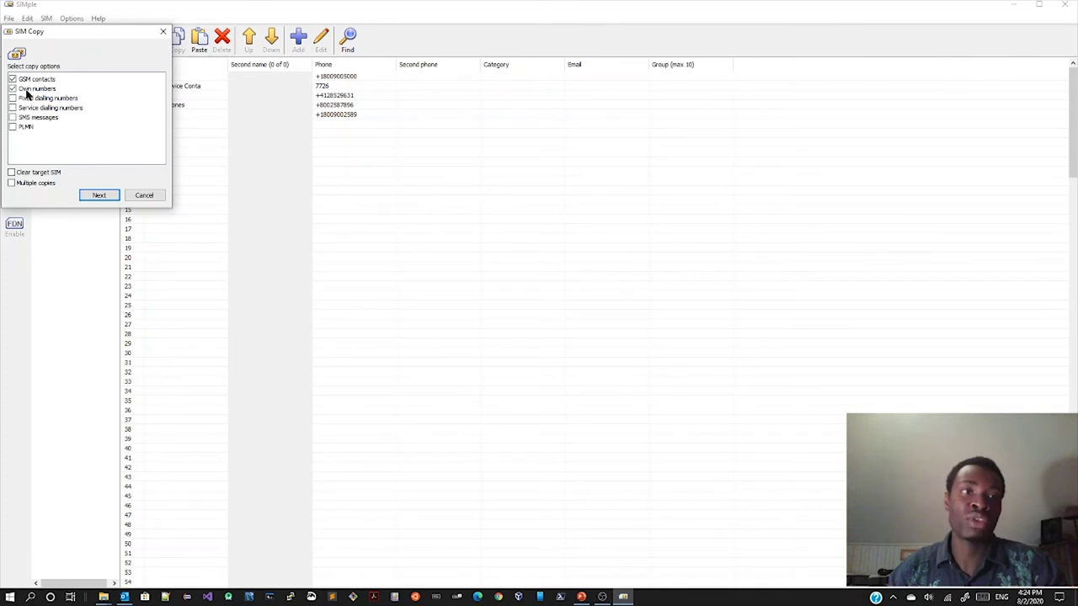
Step: Accept the copy options and write demoSimCard to the SIM in Dekart Smart Card Reader 0
{"action": "left_click", "coordinate": [98, 196]}
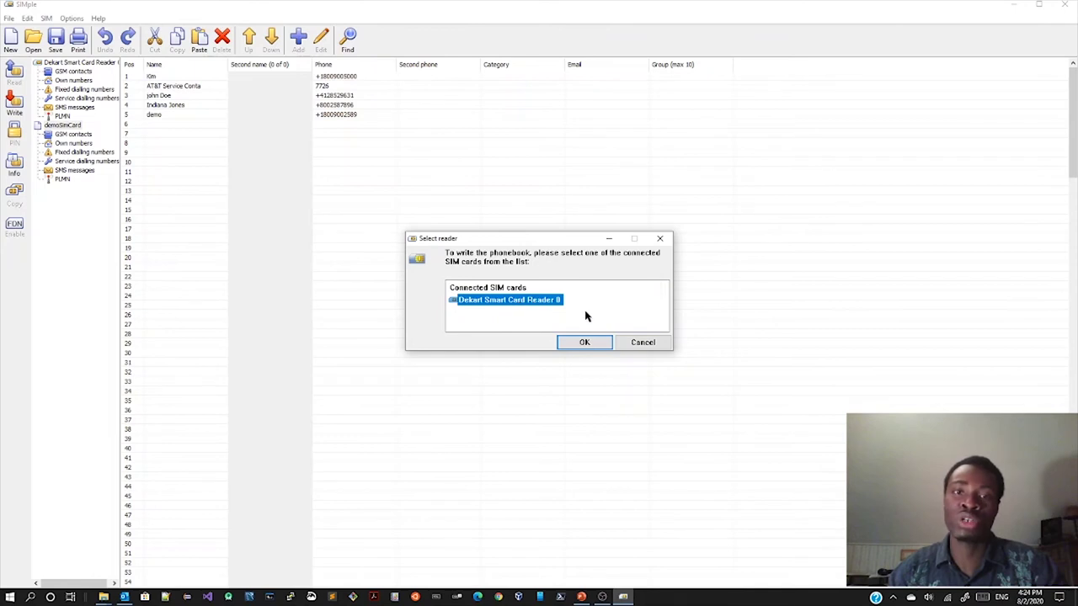
{"action": "left_click", "coordinate": [584, 342]}
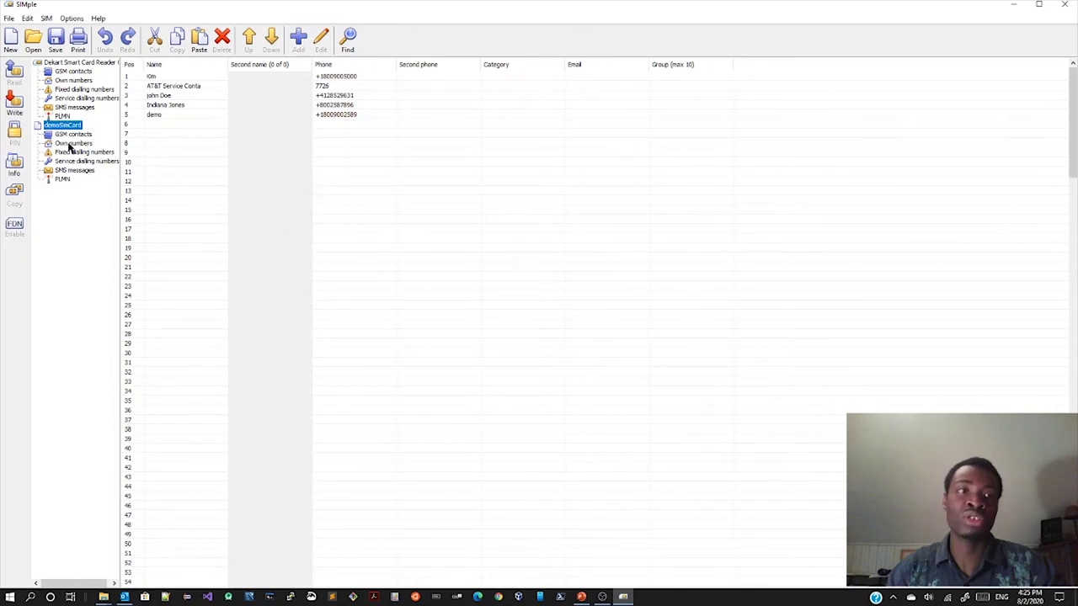
Step: Read the phonebook back from the Dekart Smart Card Reader 0 SIM and compare it with demoSimCard
{"action": "left_click", "coordinate": [72, 73]}
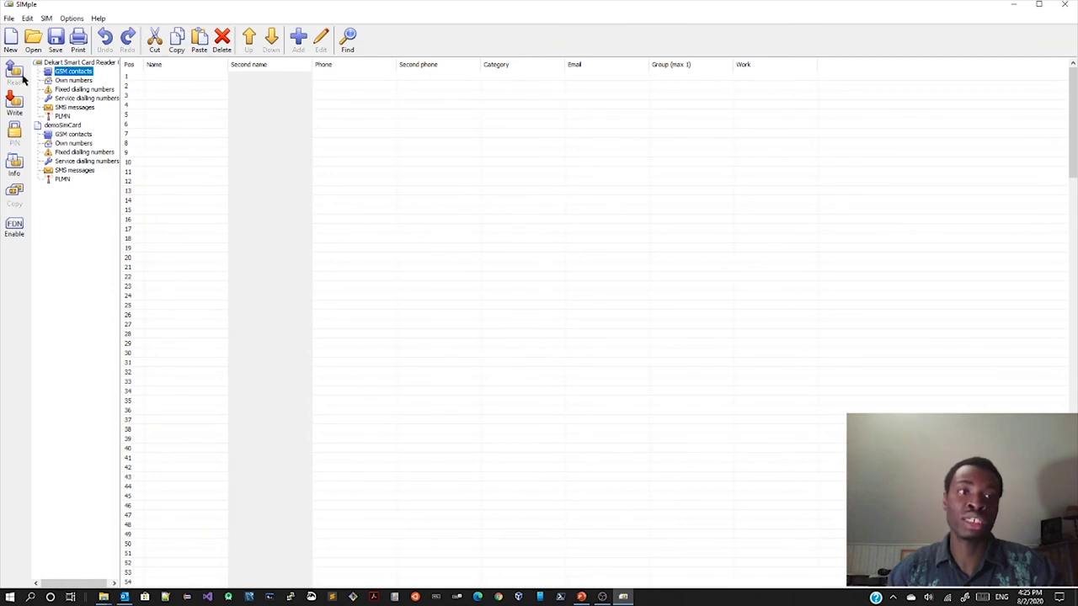
{"action": "left_click", "coordinate": [70, 64]}
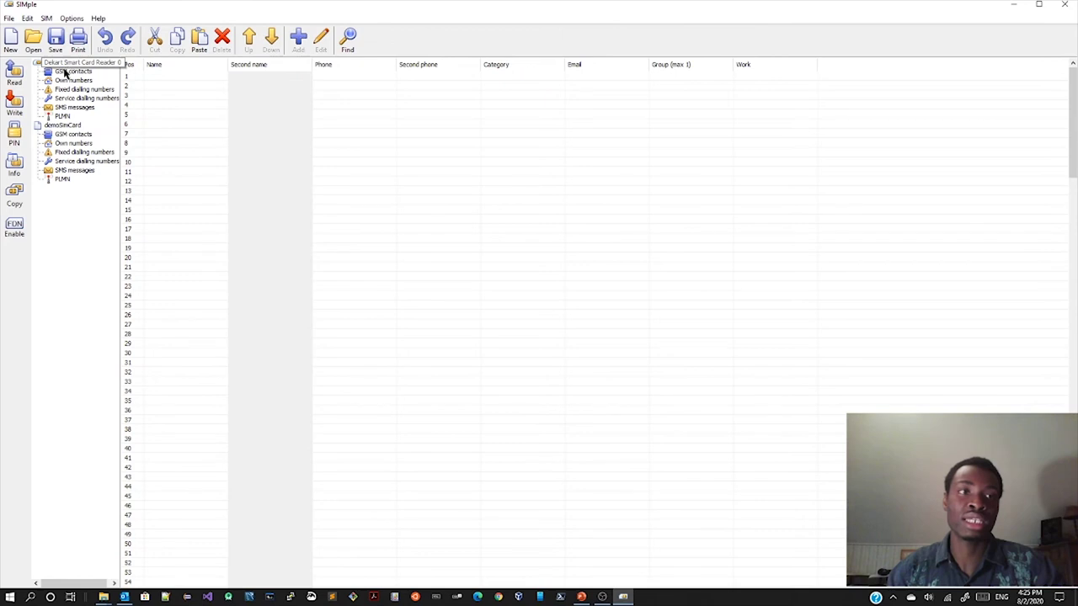
{"action": "left_click", "coordinate": [16, 73]}
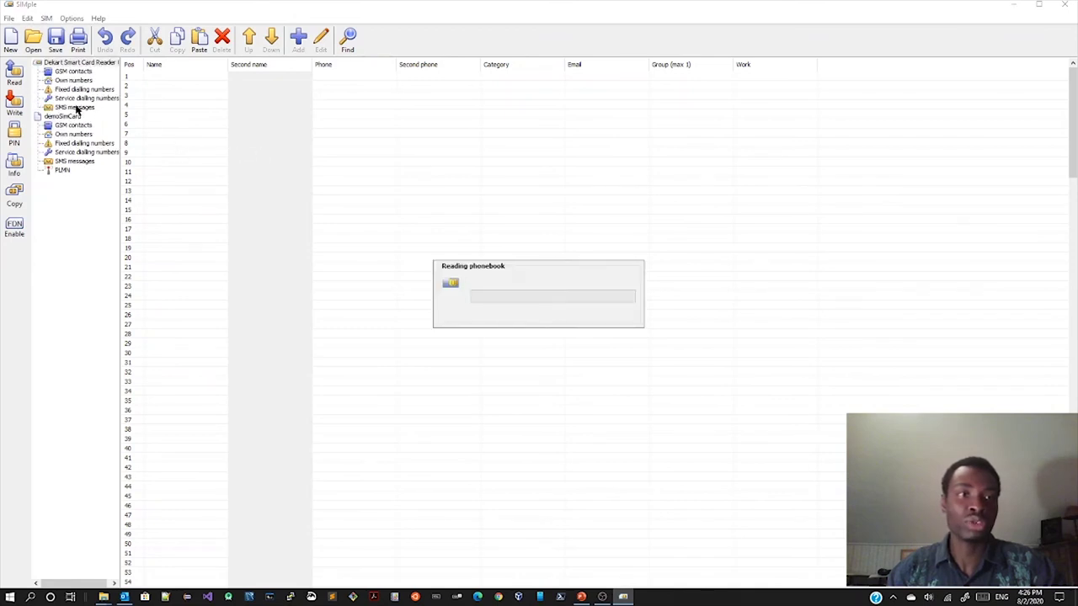
{"action": "left_click", "coordinate": [66, 127]}
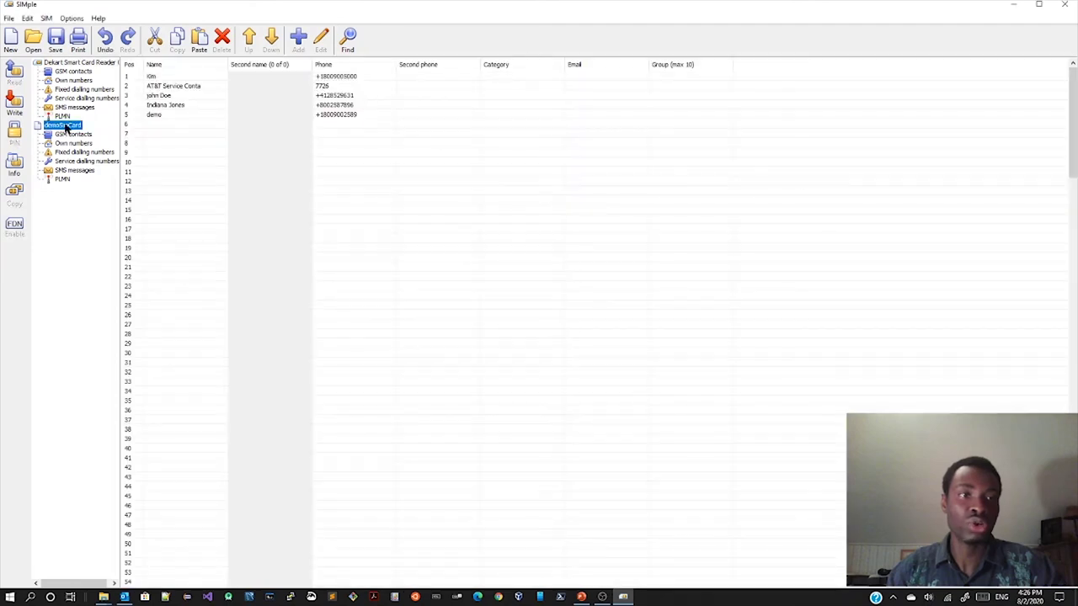
{"action": "right_click", "coordinate": [66, 126]}
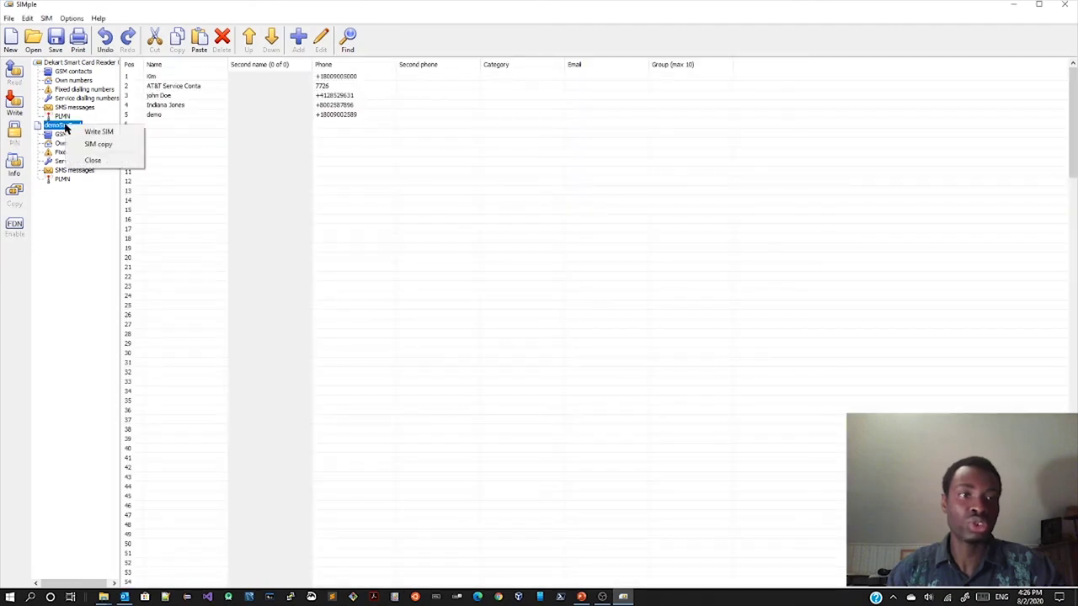
{"action": "left_click", "coordinate": [85, 162]}
{"action": "left_click", "coordinate": [76, 71]}
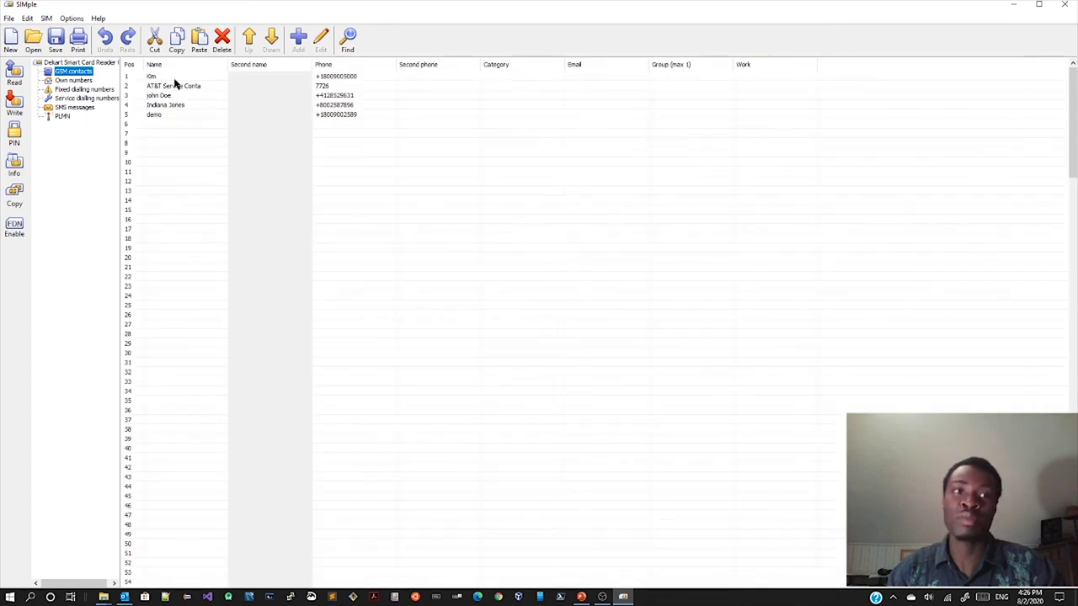
{"action": "left_click", "coordinate": [75, 81]}
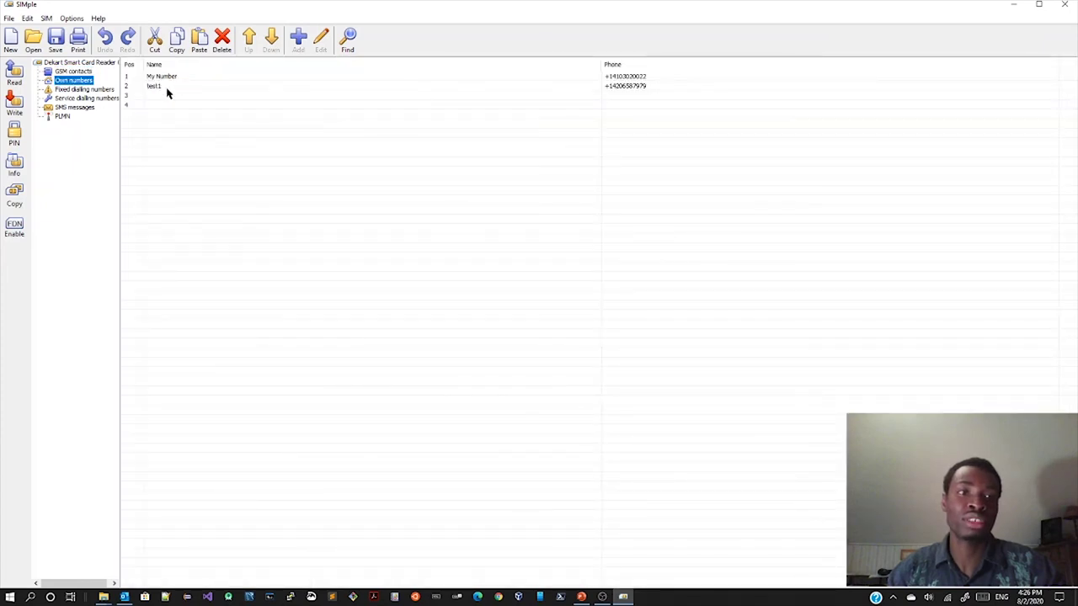
{"action": "left_click", "coordinate": [84, 90]}
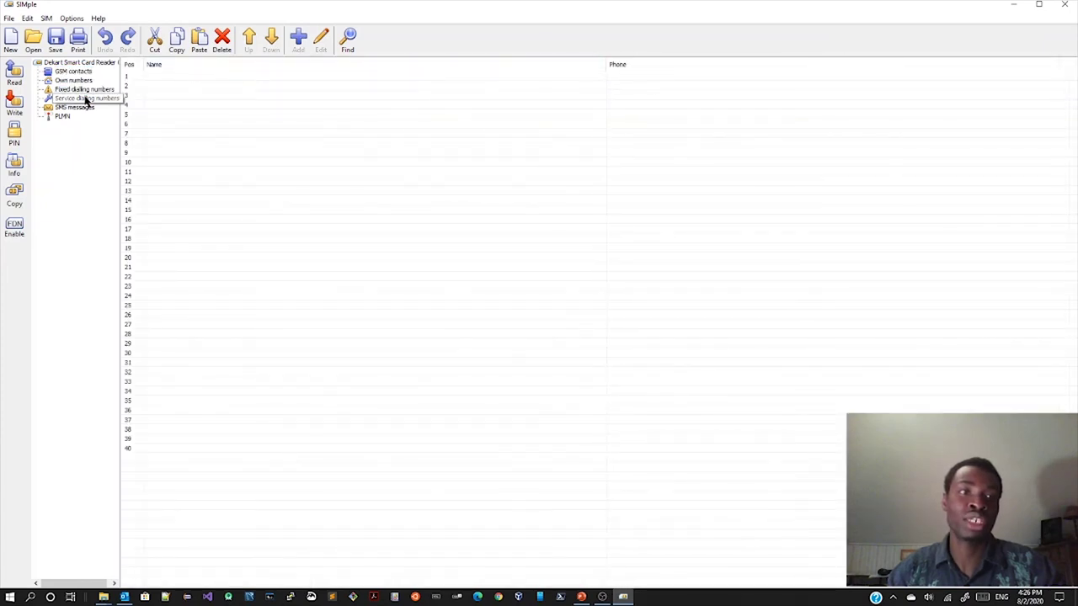
{"action": "left_click", "coordinate": [84, 99]}
{"action": "left_click", "coordinate": [84, 108]}
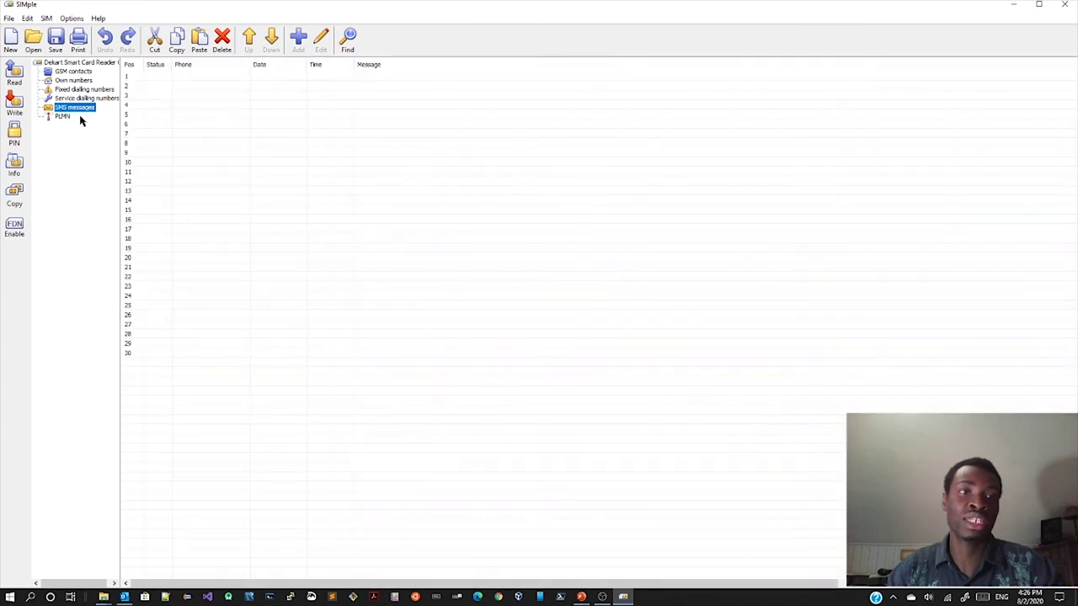
{"action": "left_click", "coordinate": [84, 73]}
{"action": "left_click", "coordinate": [81, 80]}
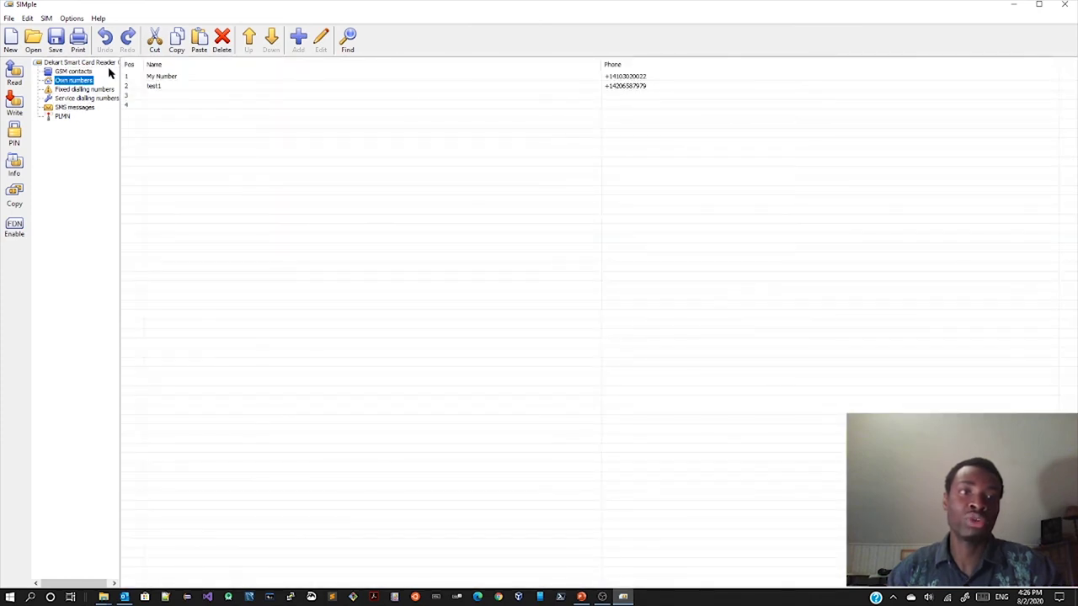
{"action": "left_click", "coordinate": [88, 72]}
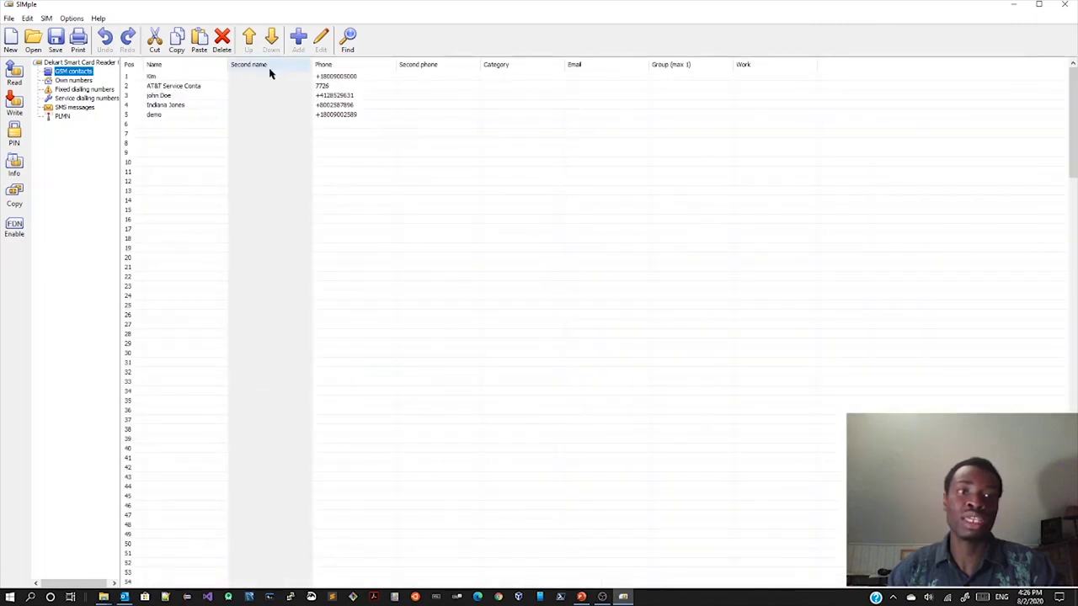
Step: Add a new contact 'demo2' with its phone number in empty slot 6
{"action": "left_click", "coordinate": [187, 124]}
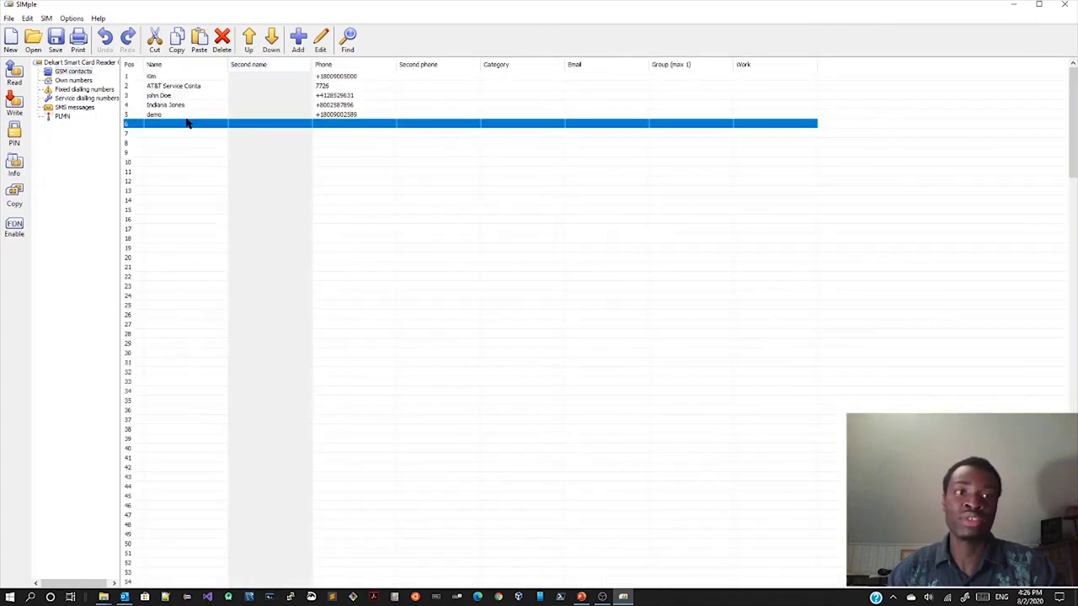
{"action": "left_click", "coordinate": [298, 39]}
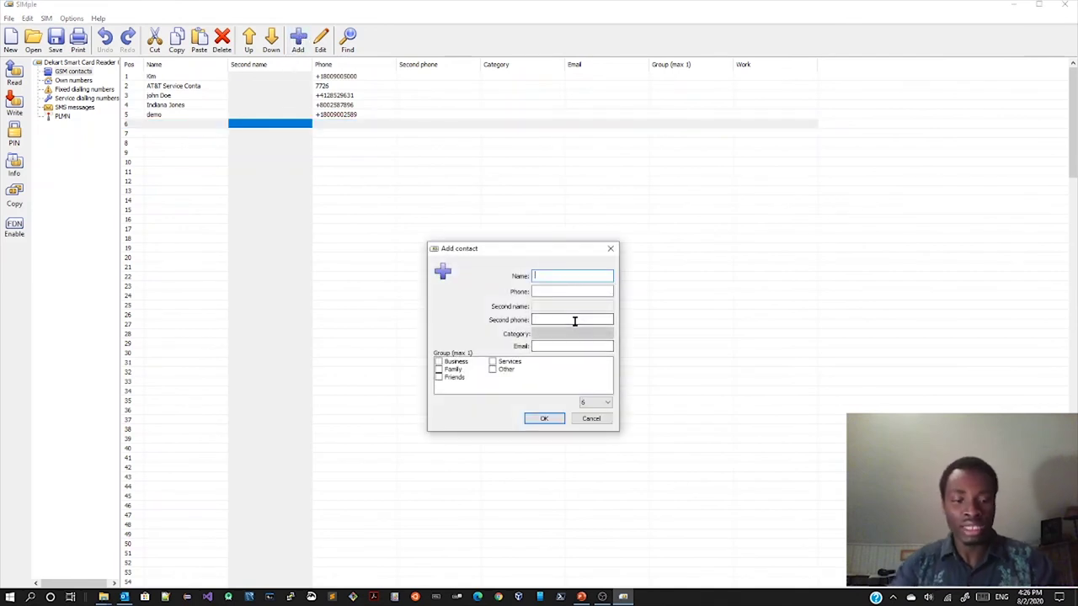
{"action": "type", "text": "demo"}
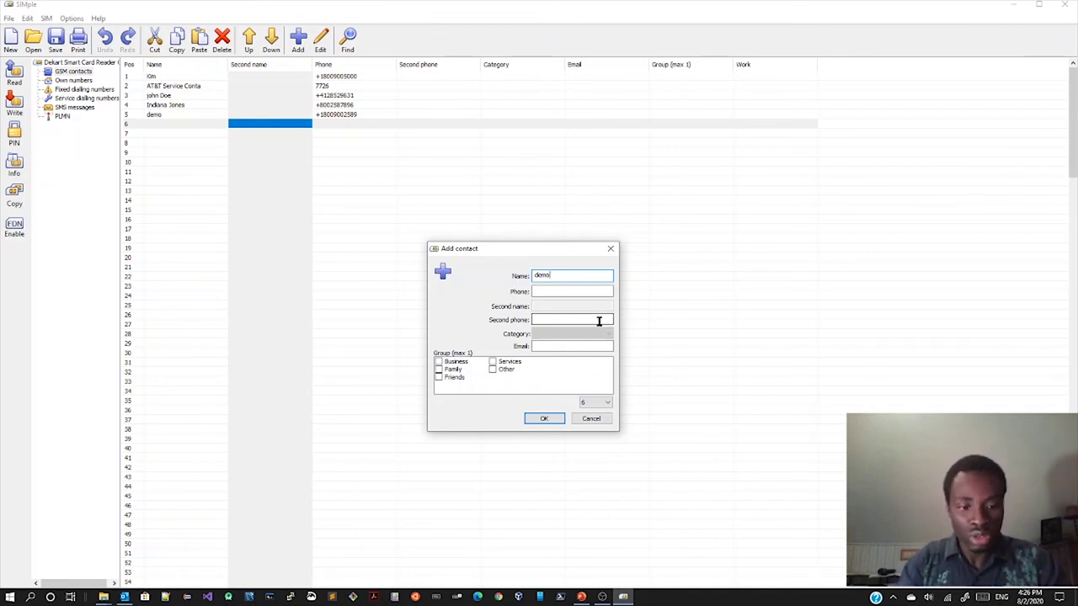
{"action": "type", "text": "2"}
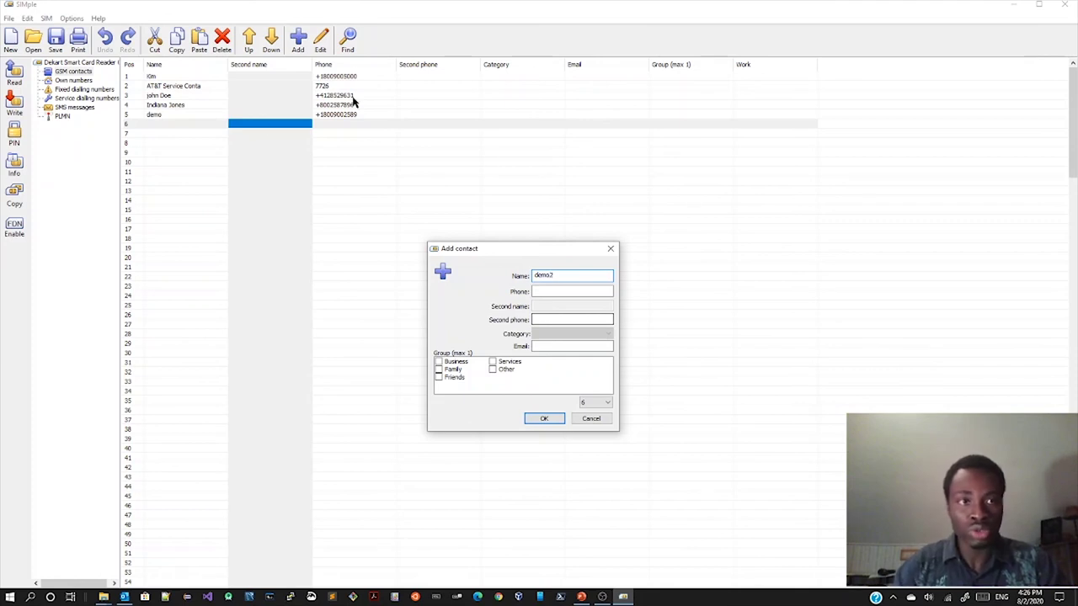
{"action": "left_click", "coordinate": [574, 291]}
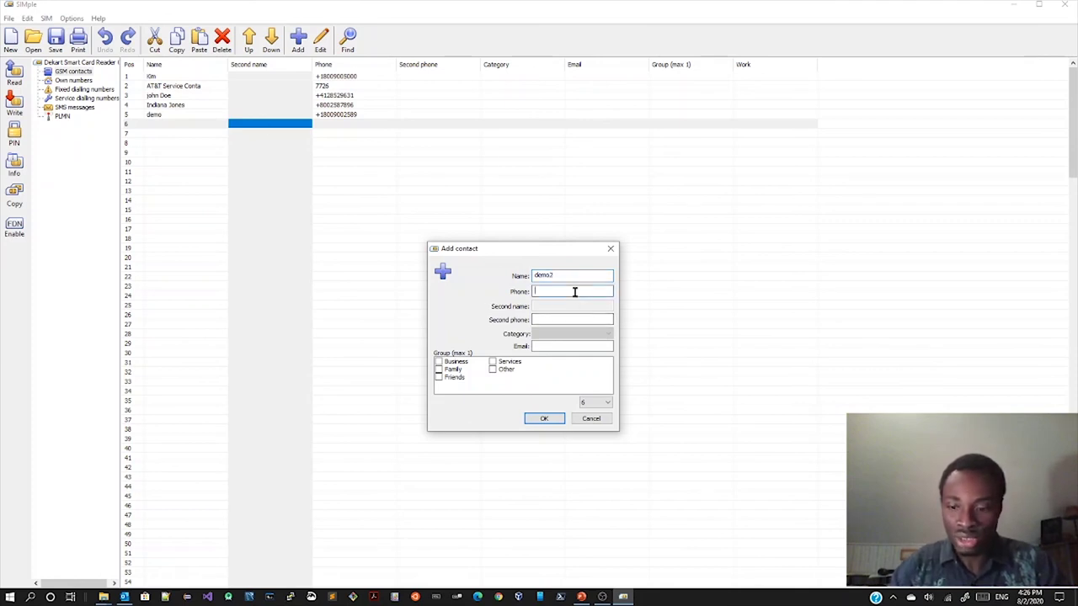
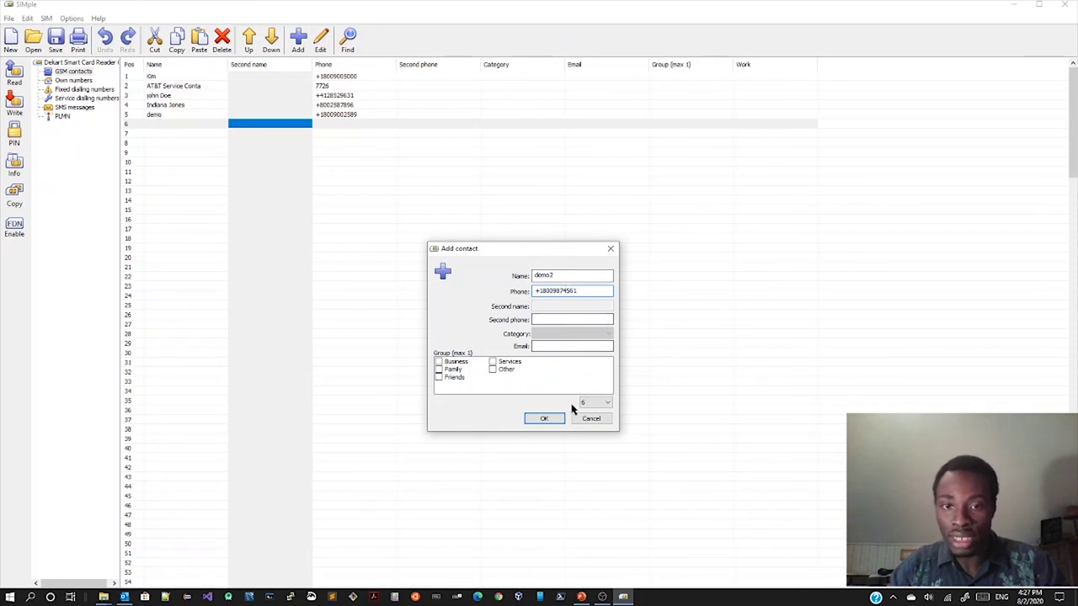
{"action": "left_click", "coordinate": [544, 420]}
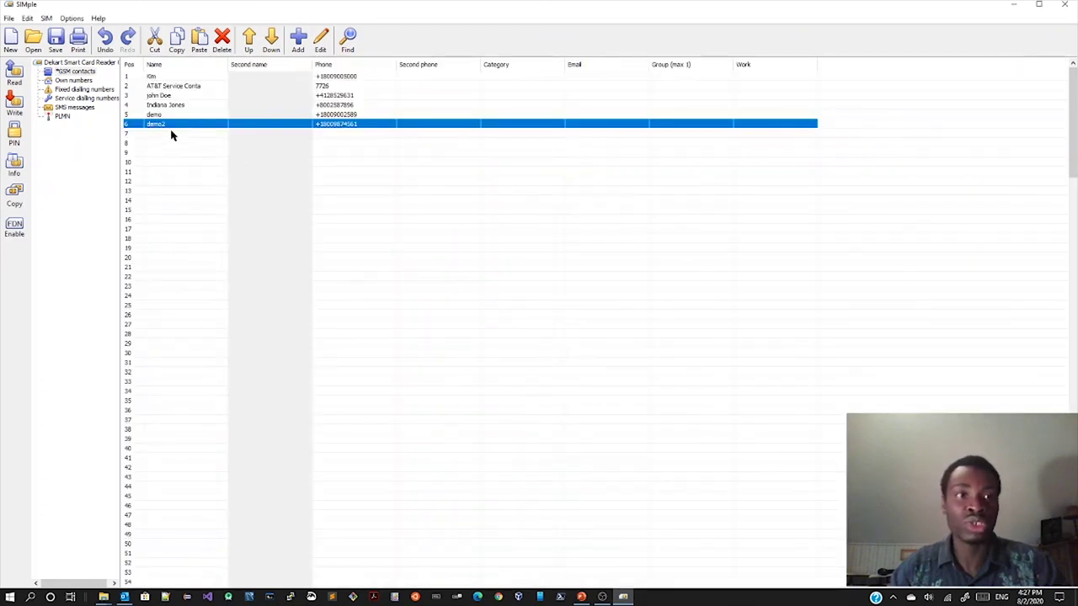
Step: Write the updated phonebook to the SIM and check the demo, demo2 and other contact rows
{"action": "left_click", "coordinate": [14, 105]}
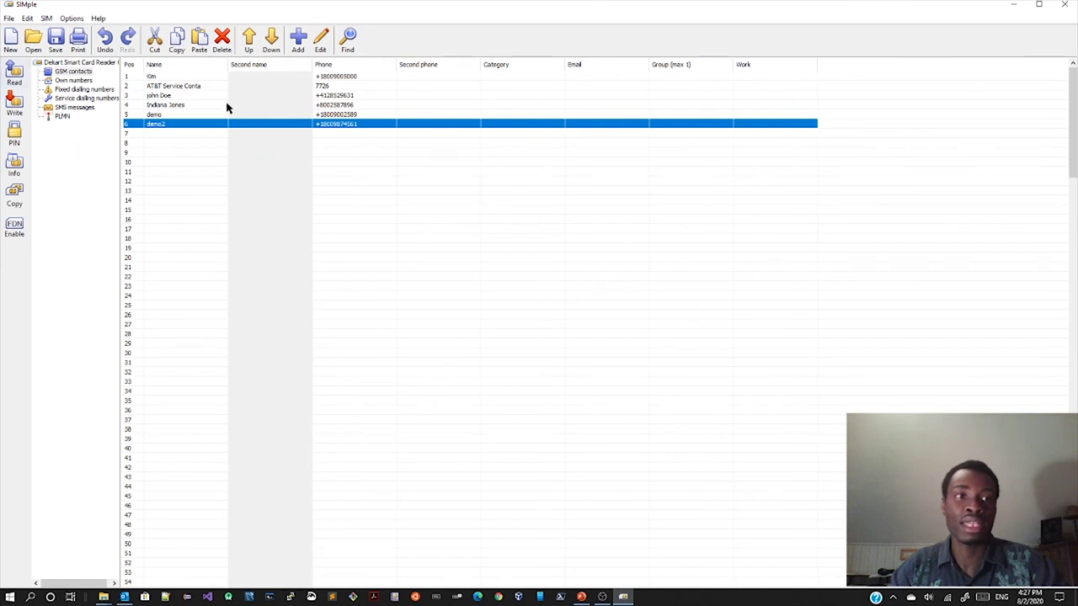
{"action": "left_click", "coordinate": [179, 113]}
{"action": "left_click", "coordinate": [176, 124]}
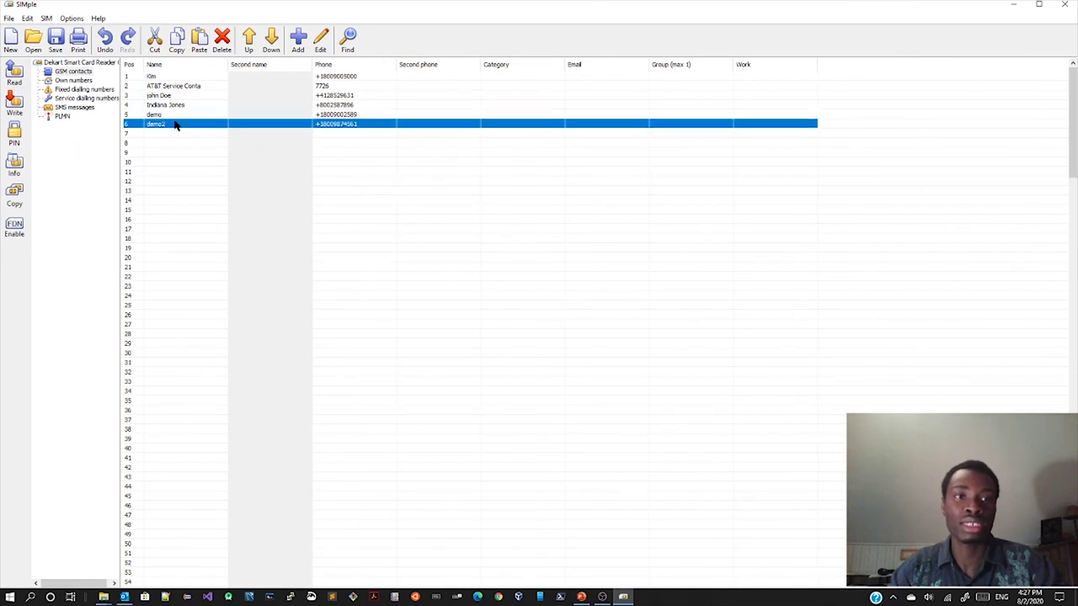
{"action": "left_click_drag", "start_coordinate": [176, 116], "coordinate": [175, 97]}
{"action": "left_click", "coordinate": [169, 79]}
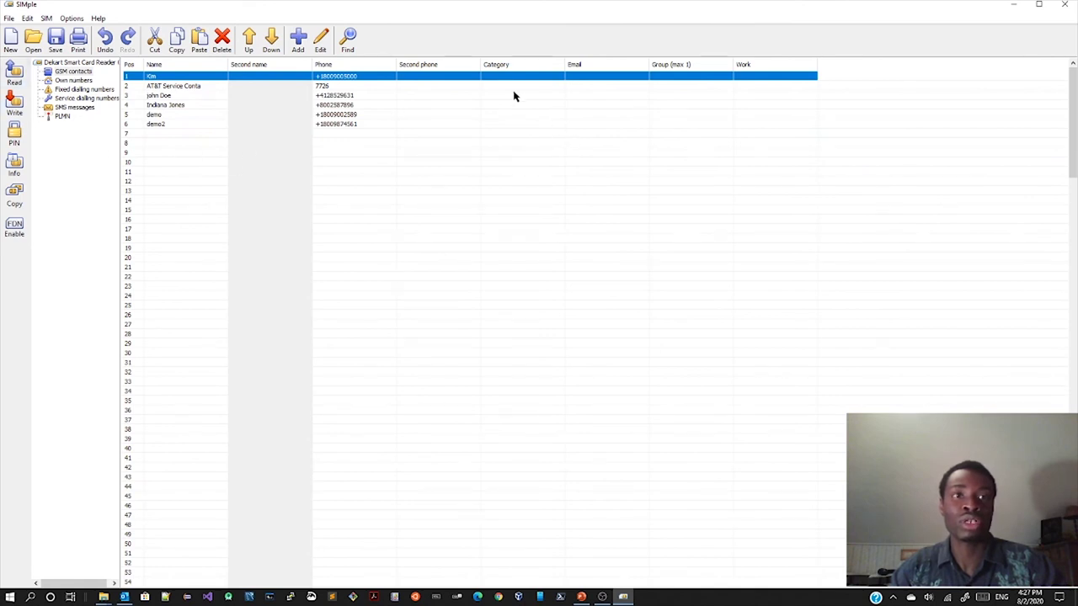
Step: Minimize SIMple and move through the Summary slide to slide 10, References
{"action": "left_click", "coordinate": [1013, 5]}
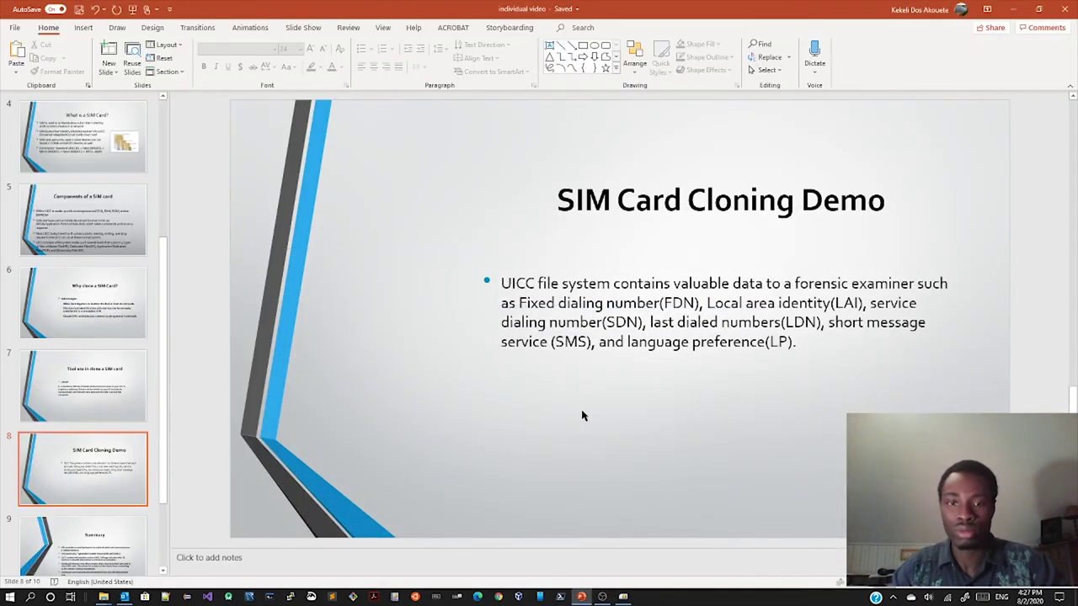
{"action": "scroll", "coordinate": [582, 415], "scroll_direction": "down", "scroll_amount": 1}
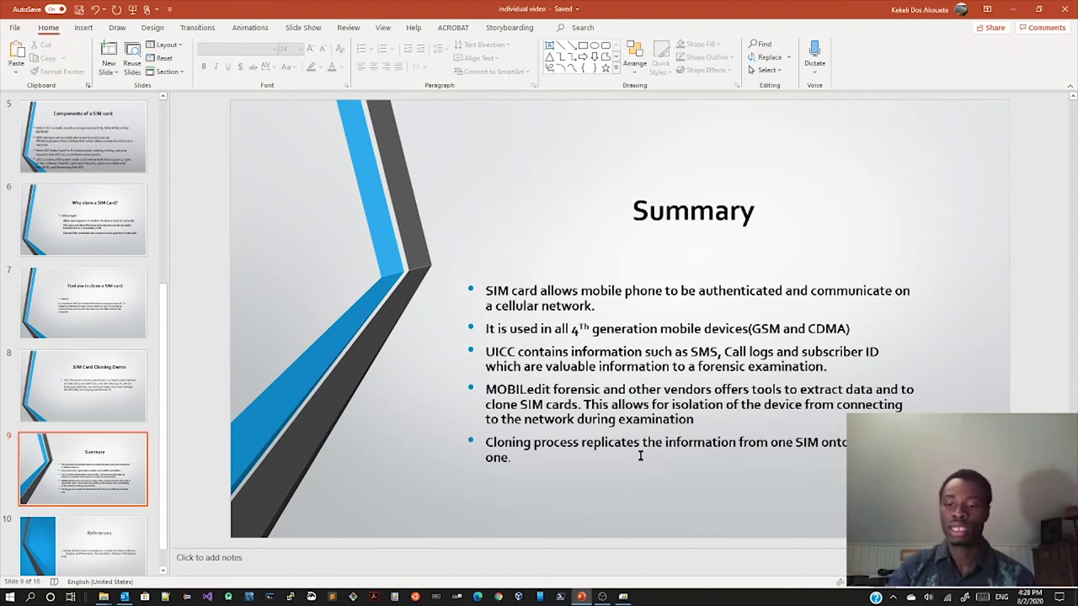
{"action": "scroll", "coordinate": [641, 455], "scroll_direction": "down", "scroll_amount": 1}
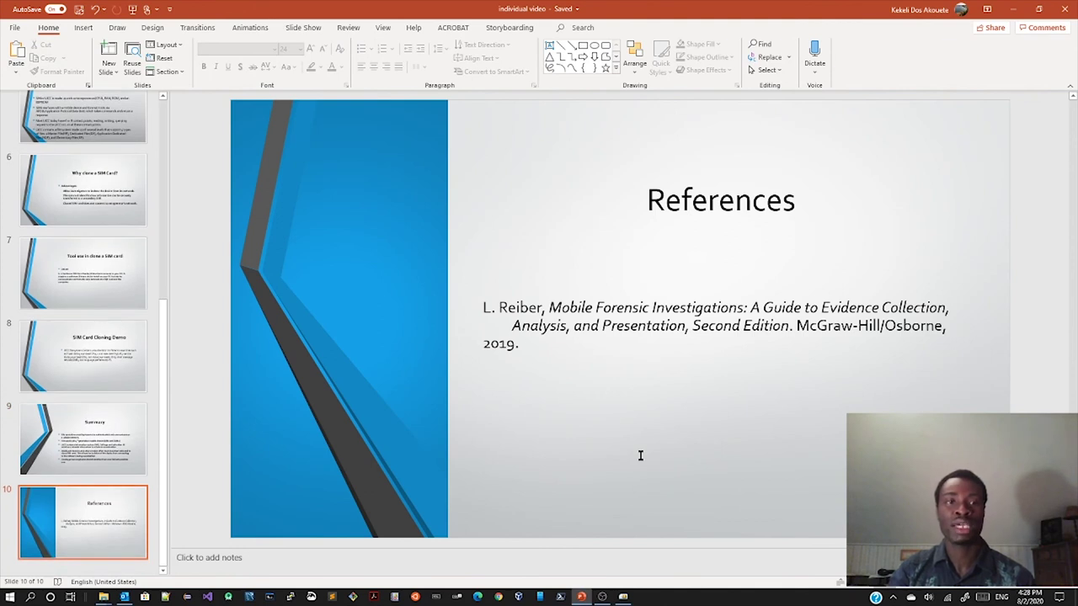